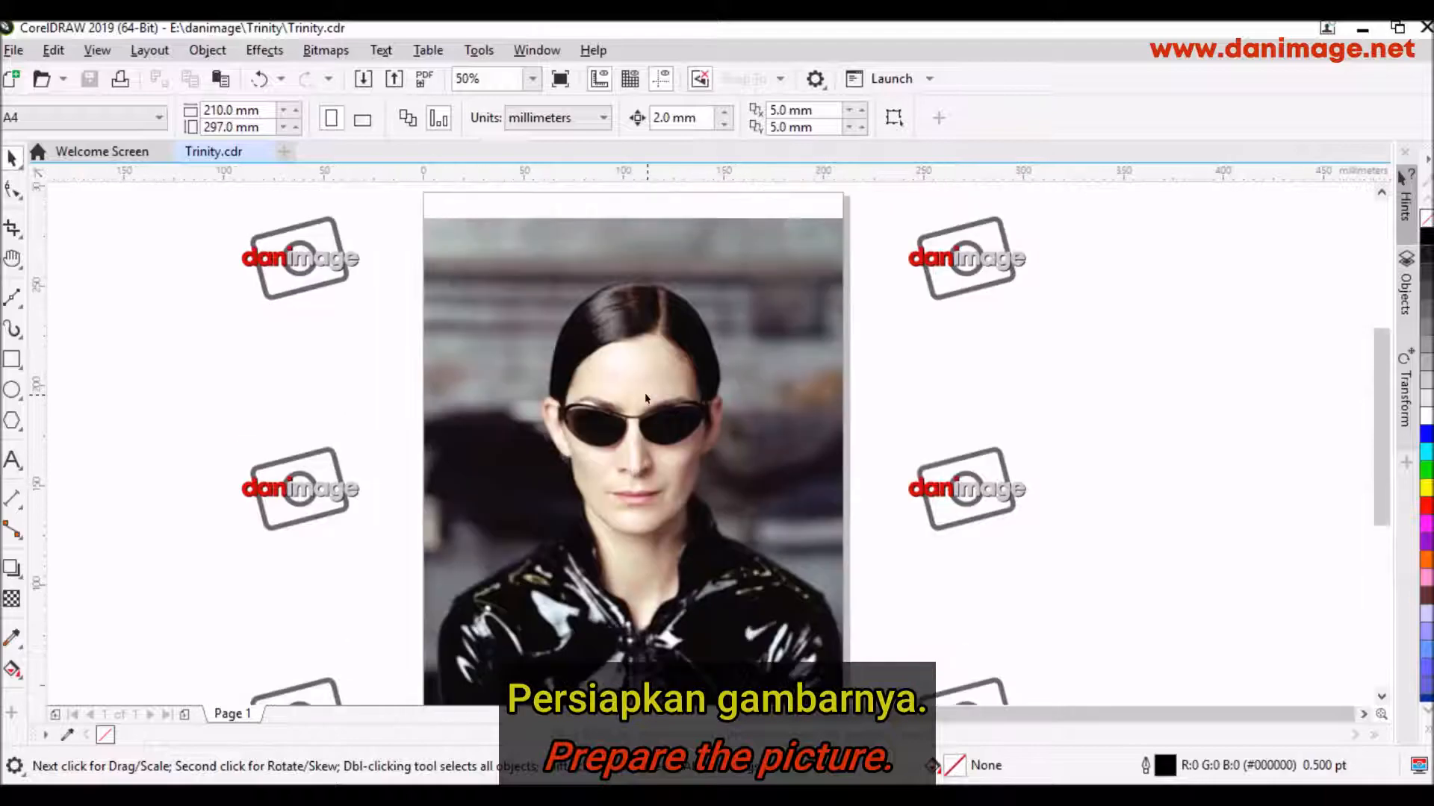
- Copy the photo, add a second page to the document and paste the copy onto it
key("space")
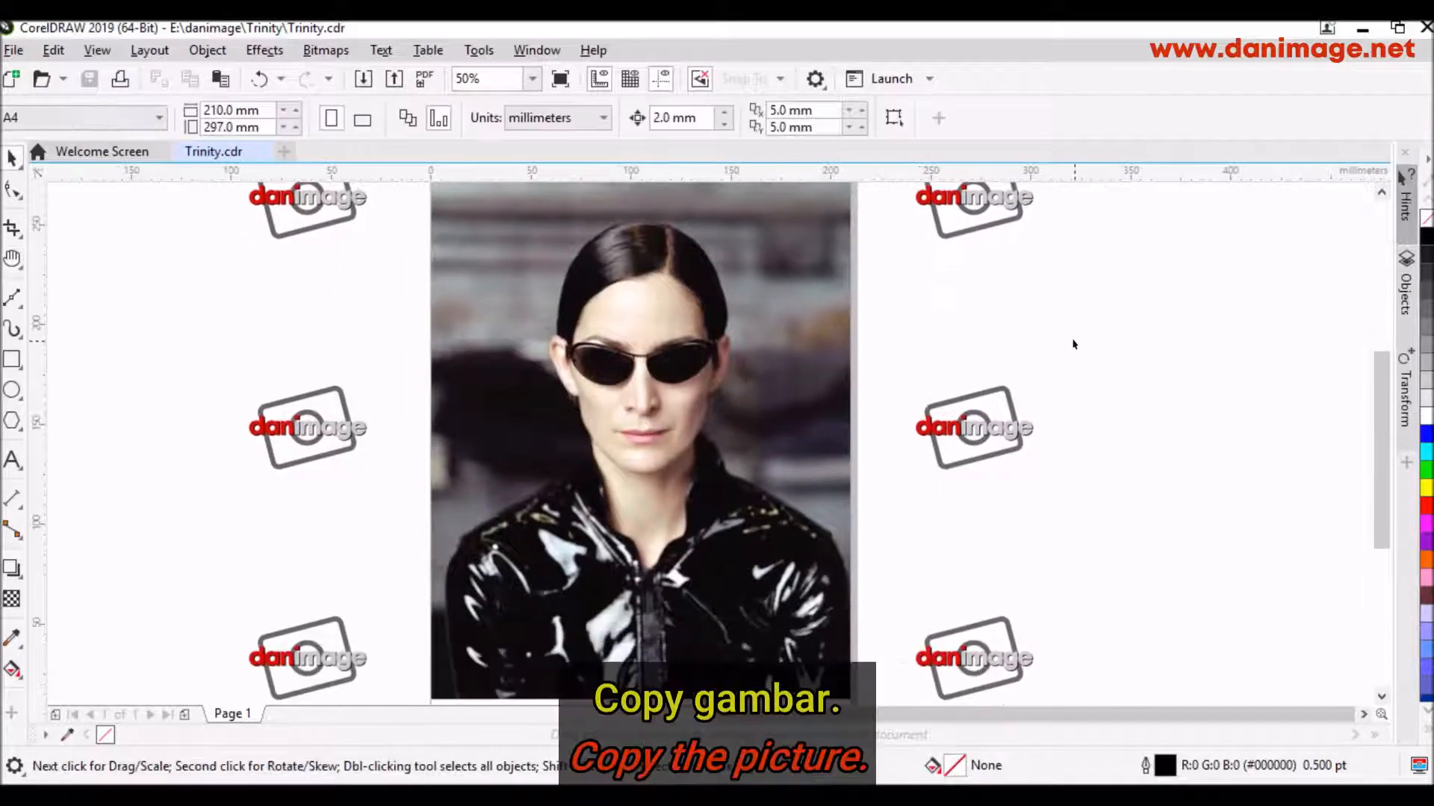
left_click(663, 405)
right_click(663, 406)
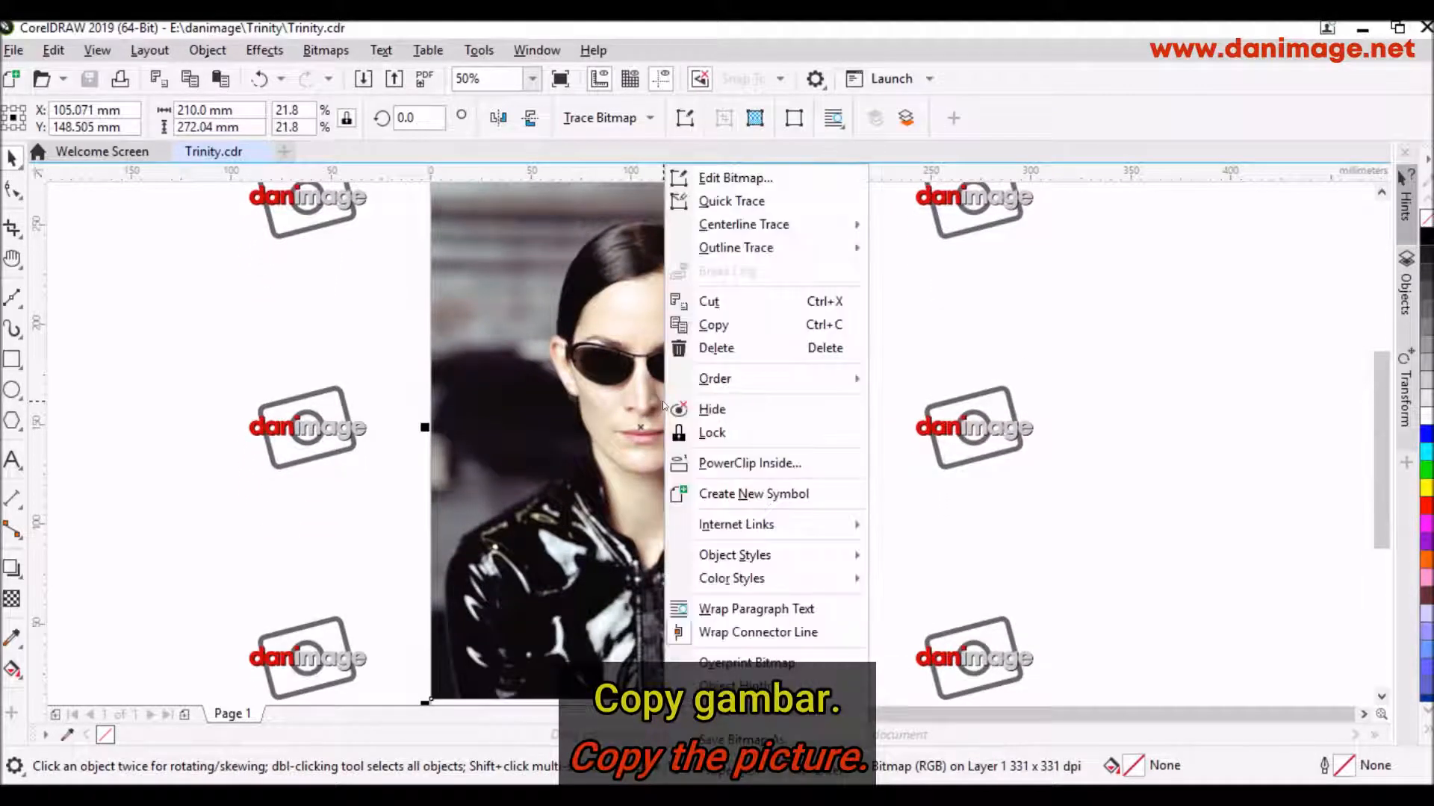
left_click(732, 329)
left_click(184, 715)
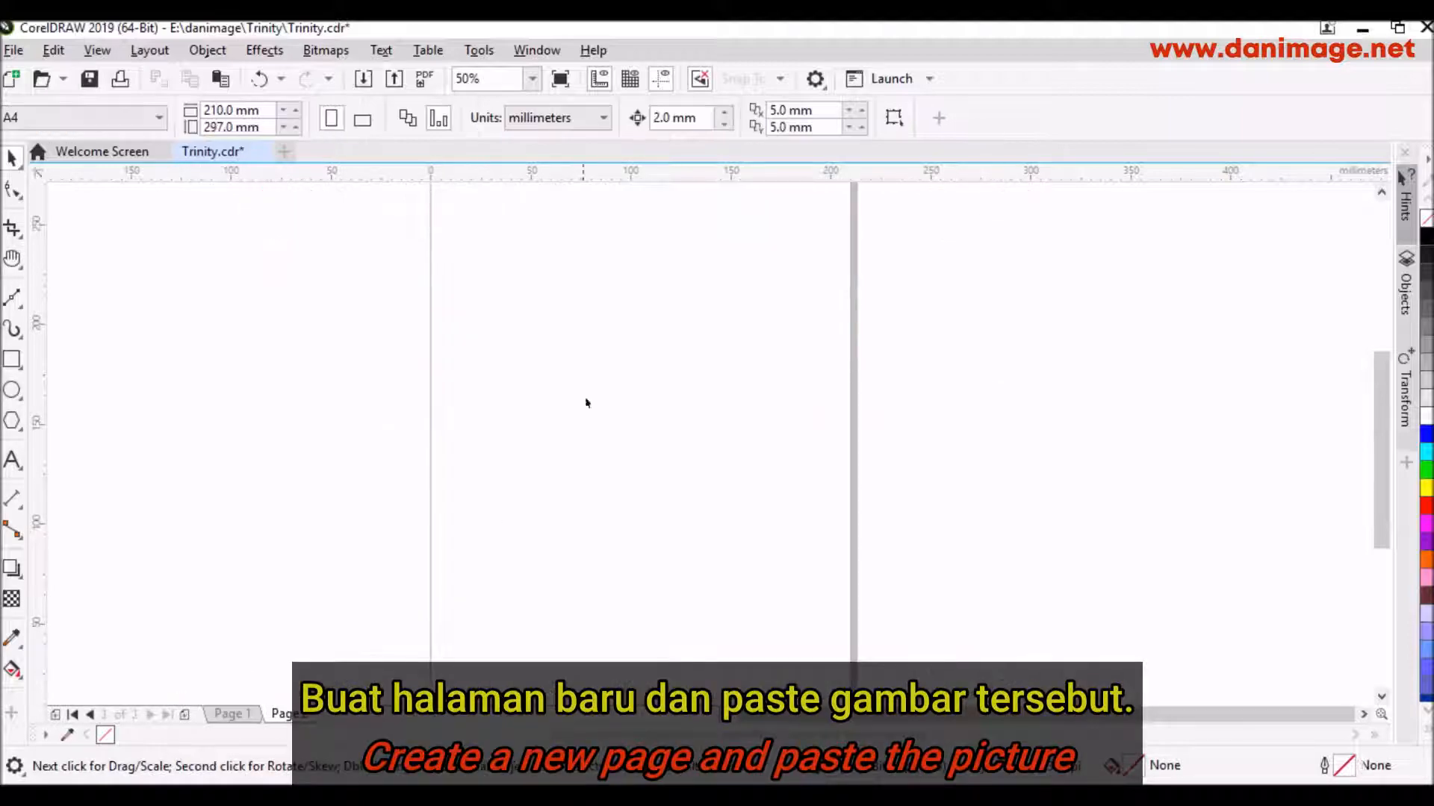
right_click(639, 275)
left_click(707, 431)
left_click(1016, 394)
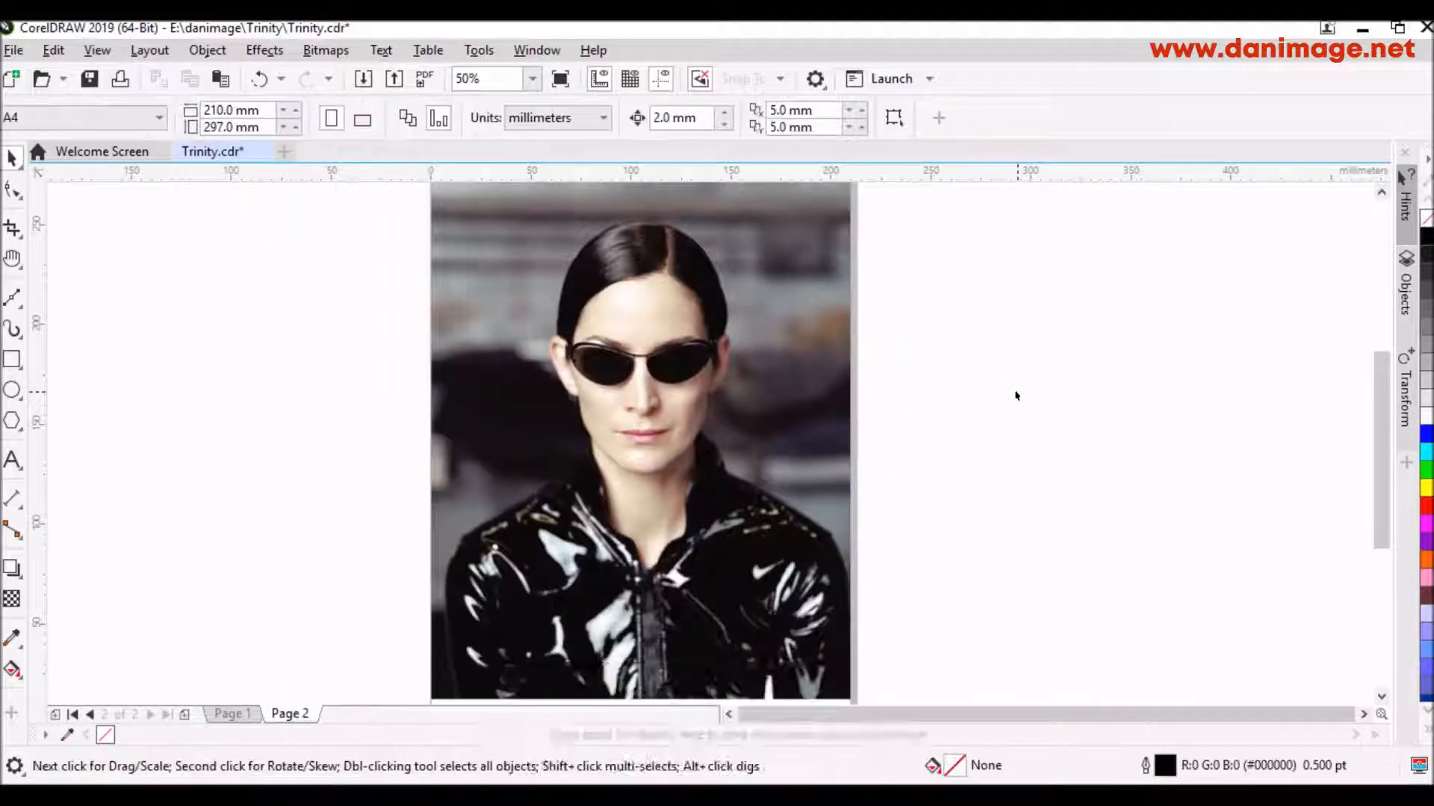
- Return to page 1 and start an Outline Trace of the photo using the Line Art type
left_click(240, 716)
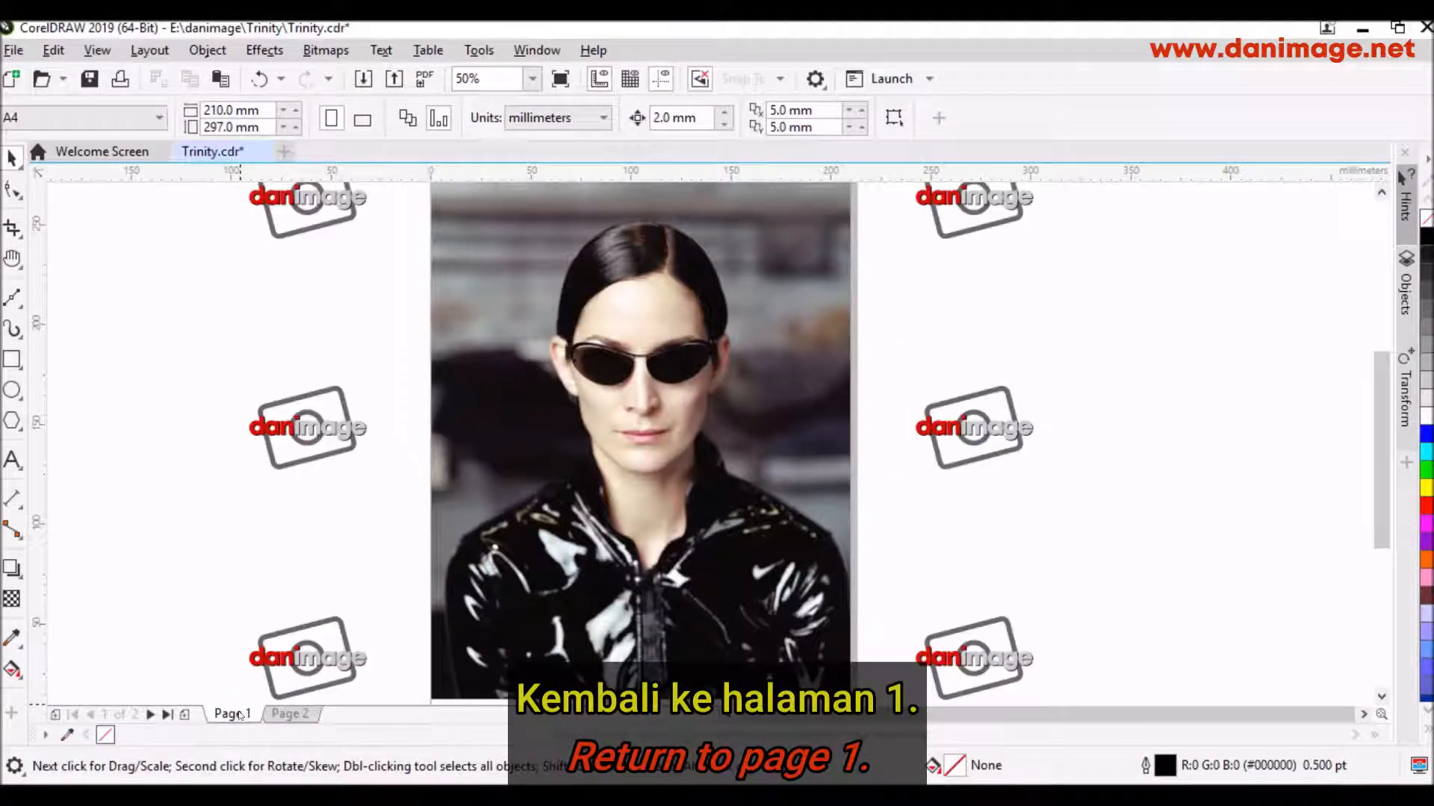
left_click(715, 338)
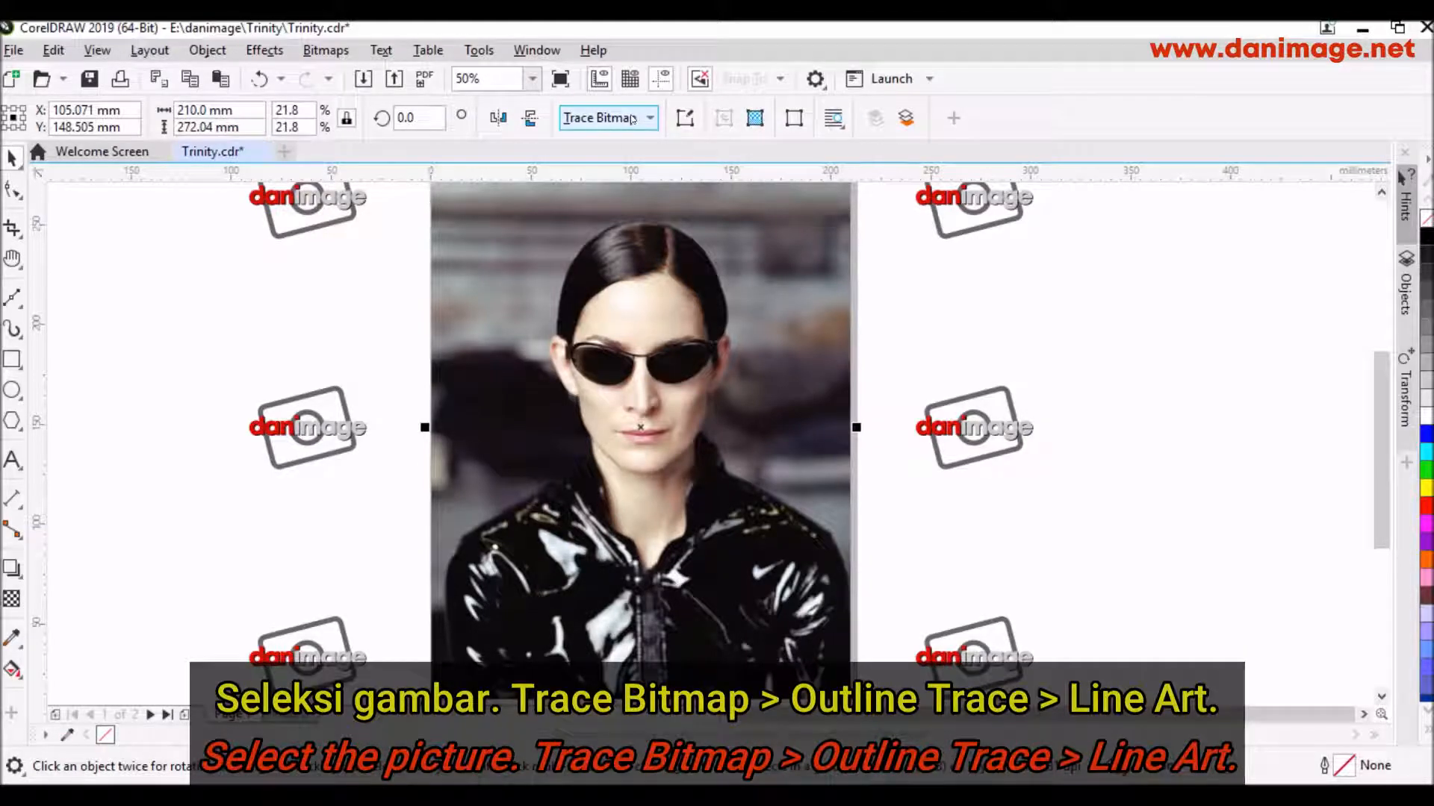
left_click(632, 119)
mouse_move(634, 193)
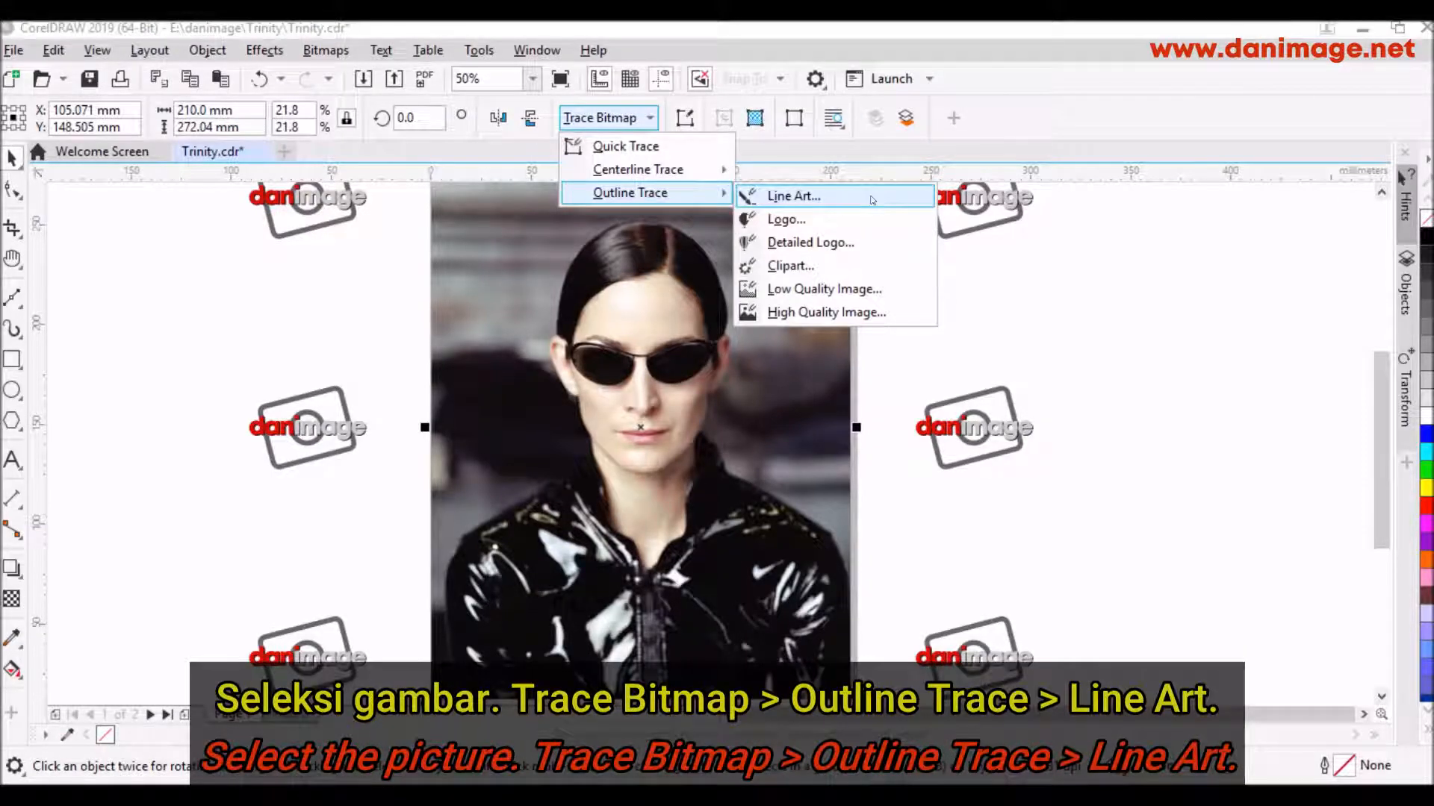
left_click(794, 196)
left_click(646, 463)
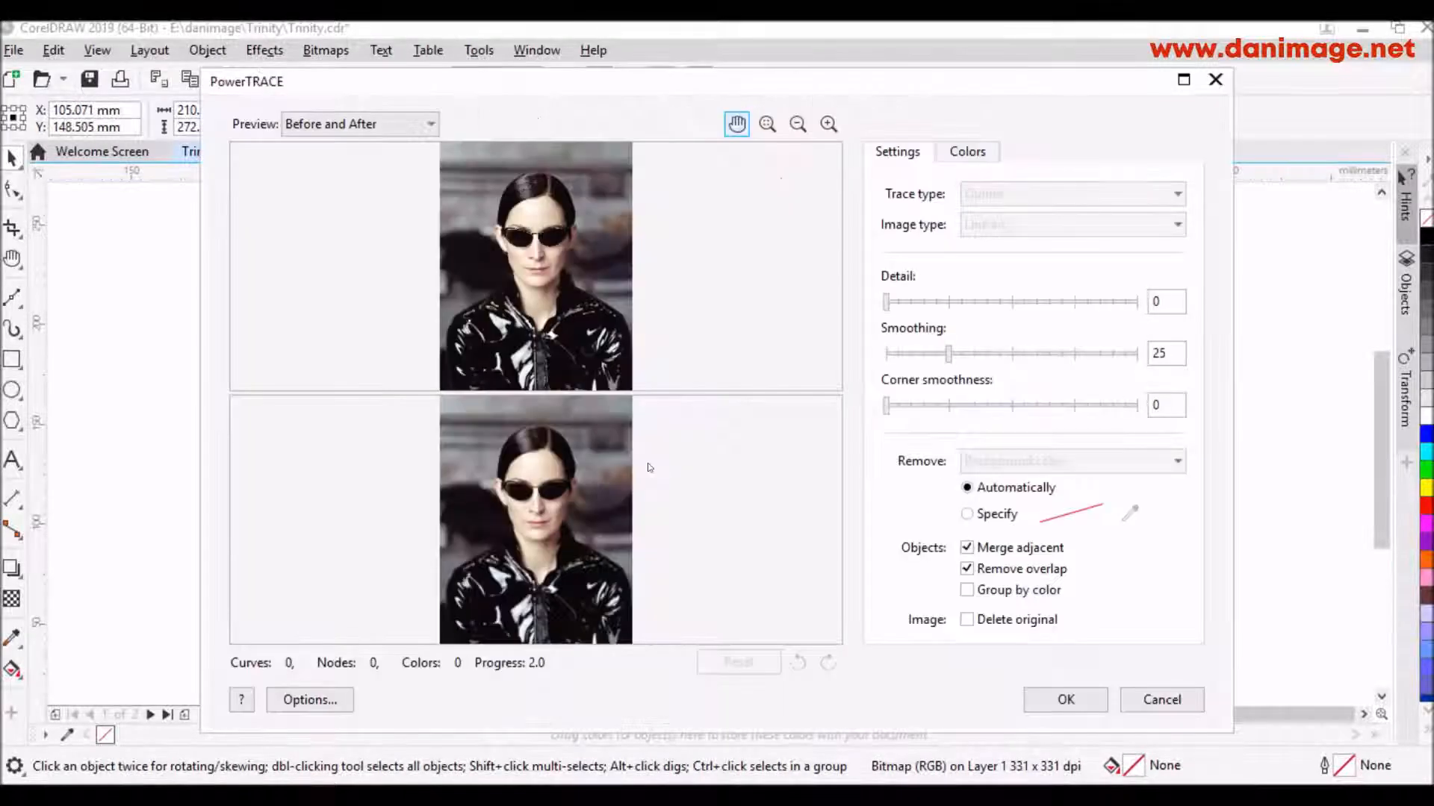
- Set the trace's detail to 80 and smoothing to 30, specify the background color manually, delete the original image, and apply the trace
left_click_drag(949, 354, 962, 359)
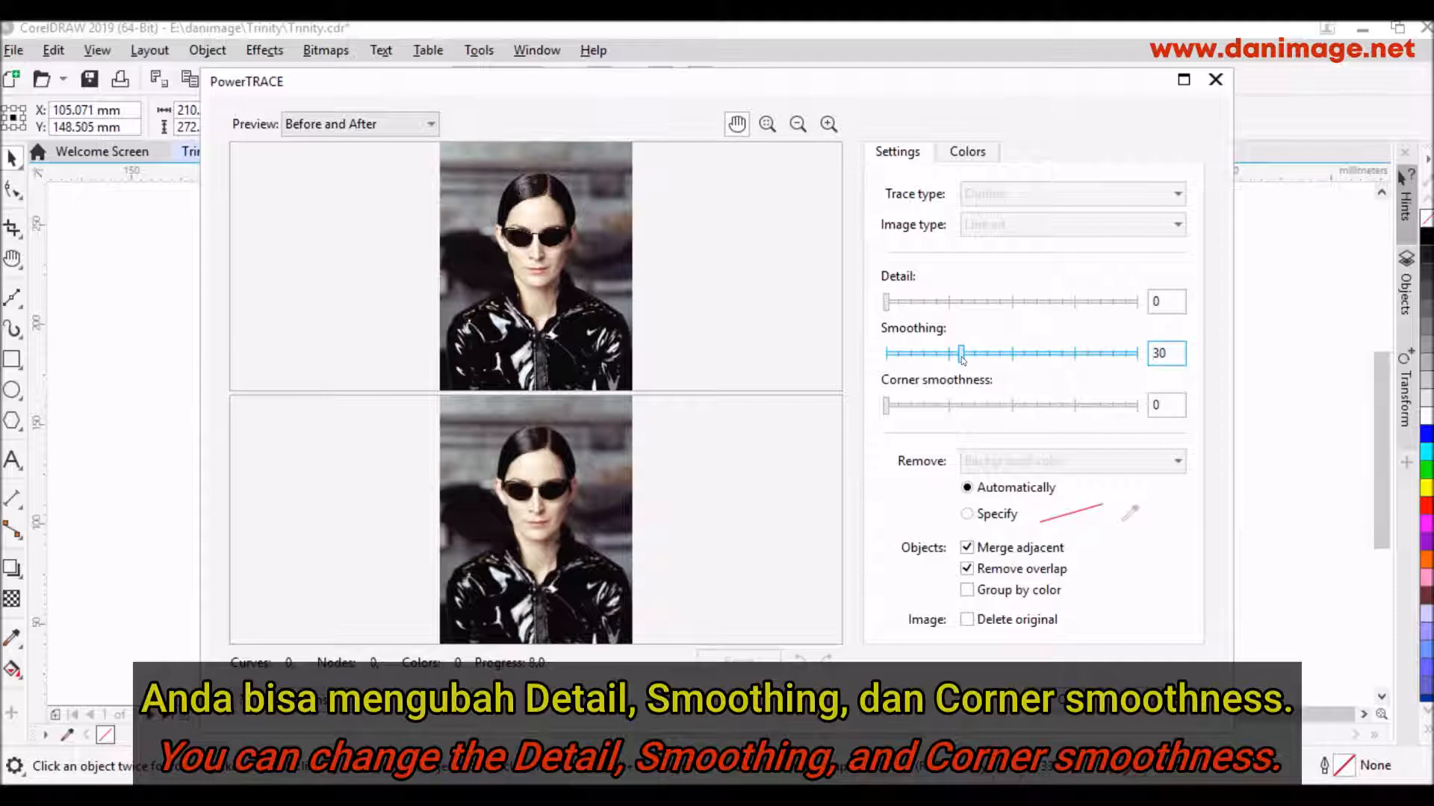
left_click(968, 514)
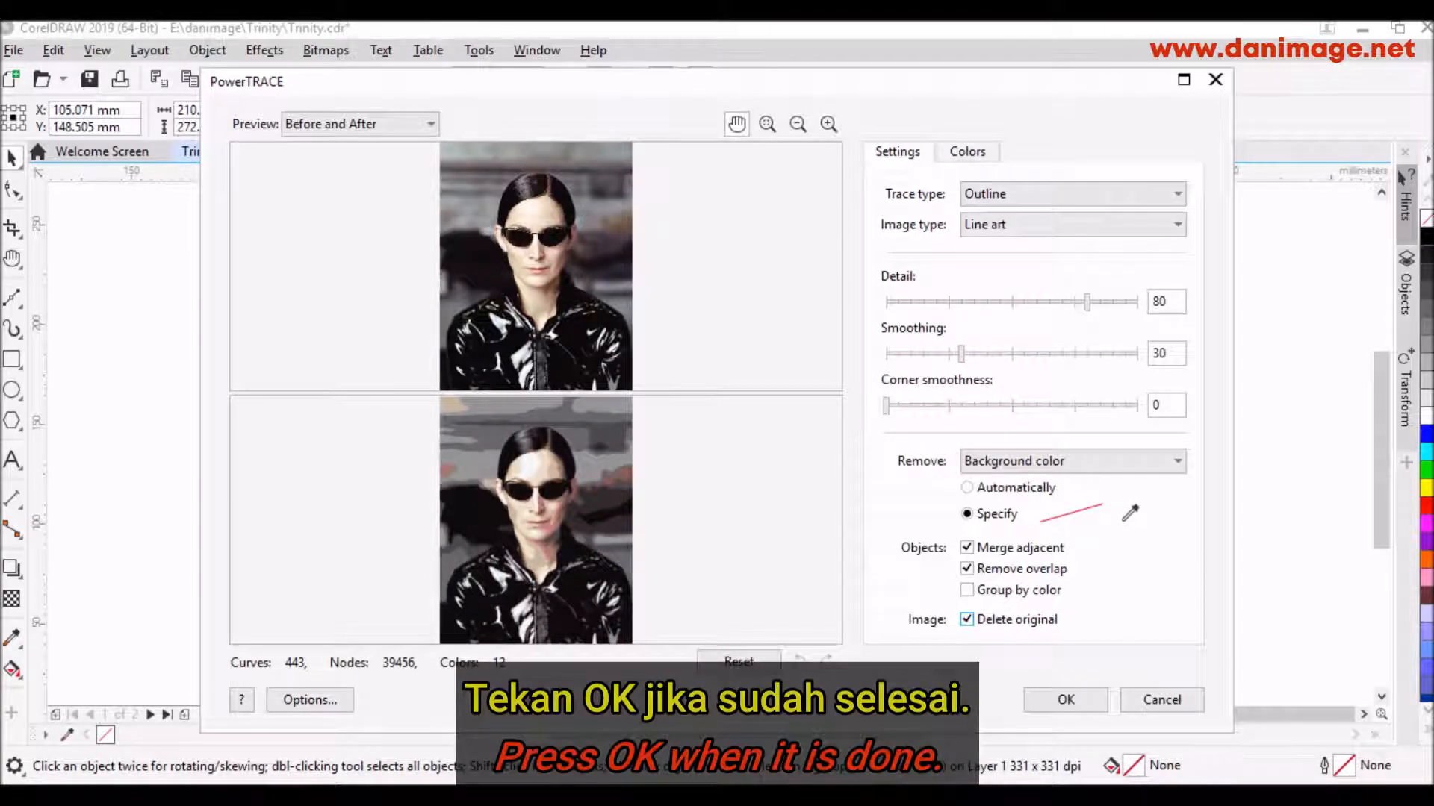
left_click(1061, 702)
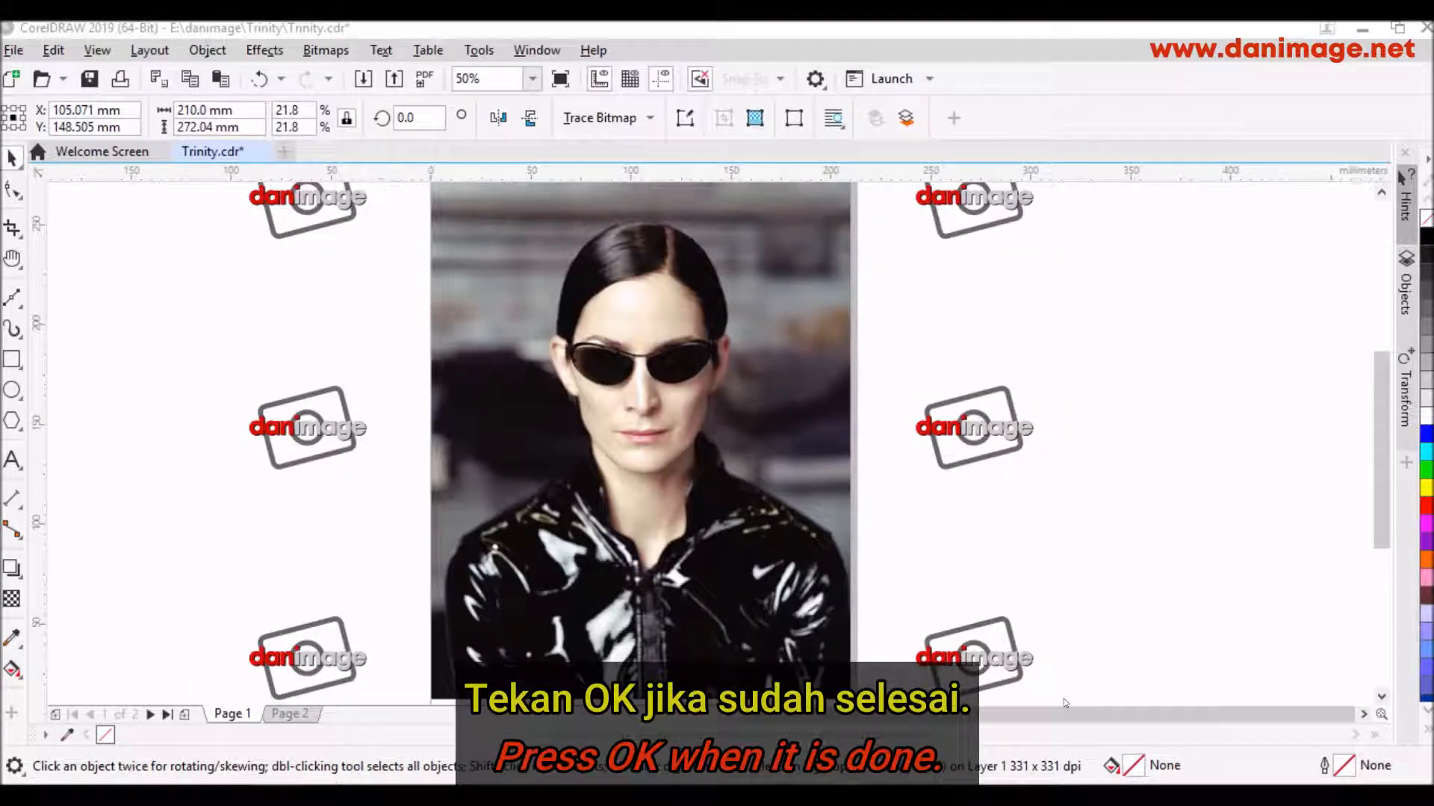
left_click(1137, 499)
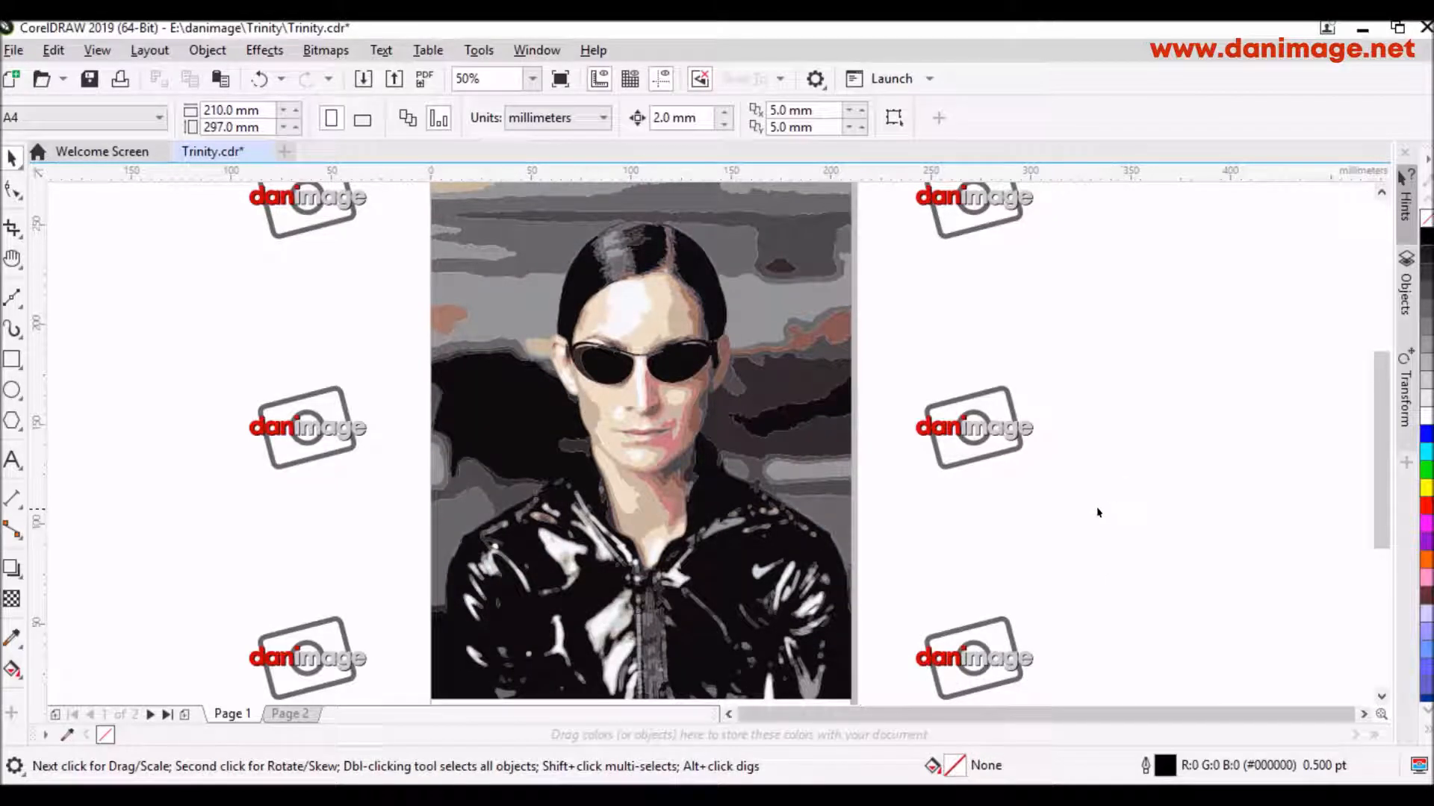
- Examine the traced face up close and compare it with the original photo on page 2
scroll(653, 400, "up", 1)
scroll(711, 361, "up", 2)
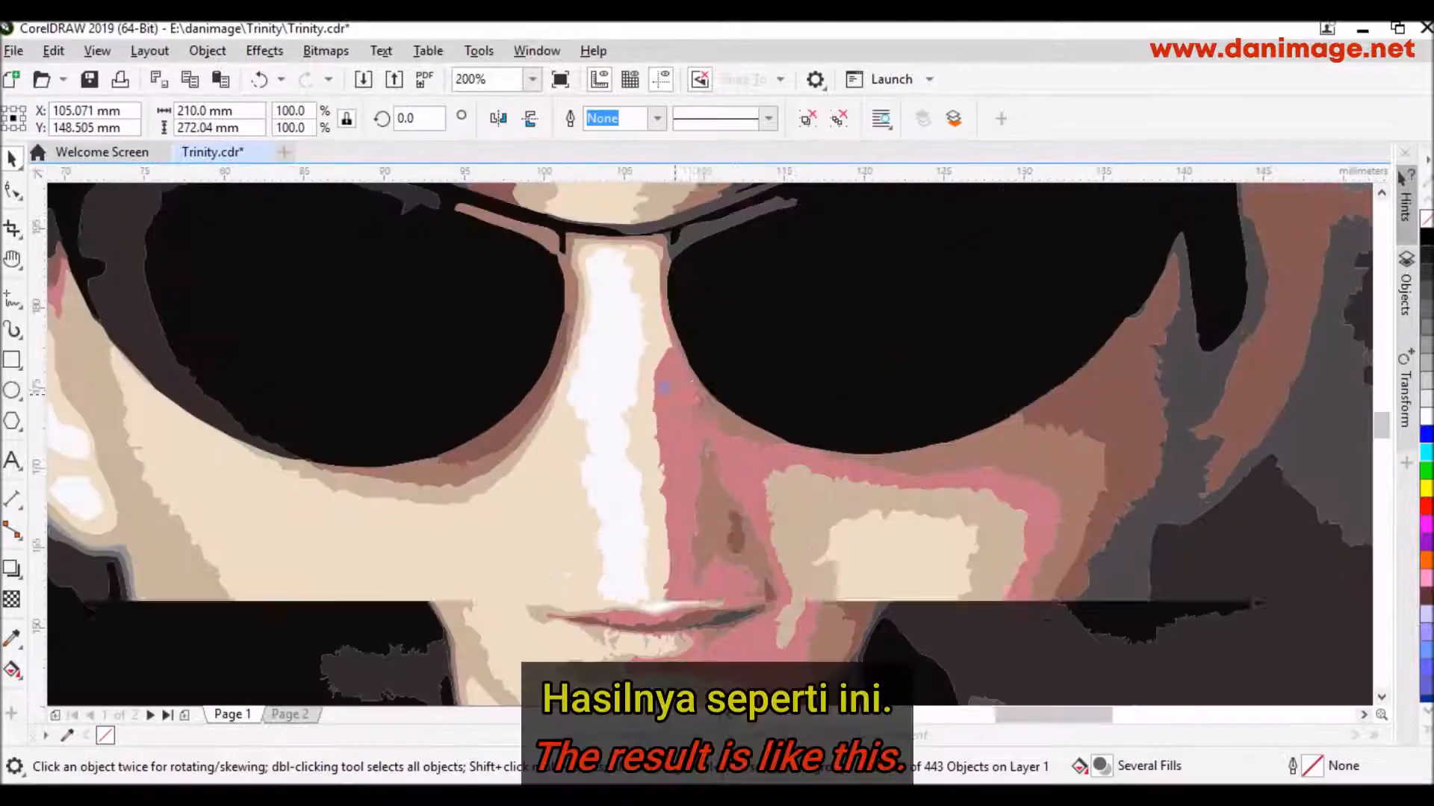
scroll(712, 362, "down", 2)
scroll(713, 362, "down", 2)
scroll(713, 362, "up", 2)
scroll(672, 448, "down", 1)
left_click(299, 715)
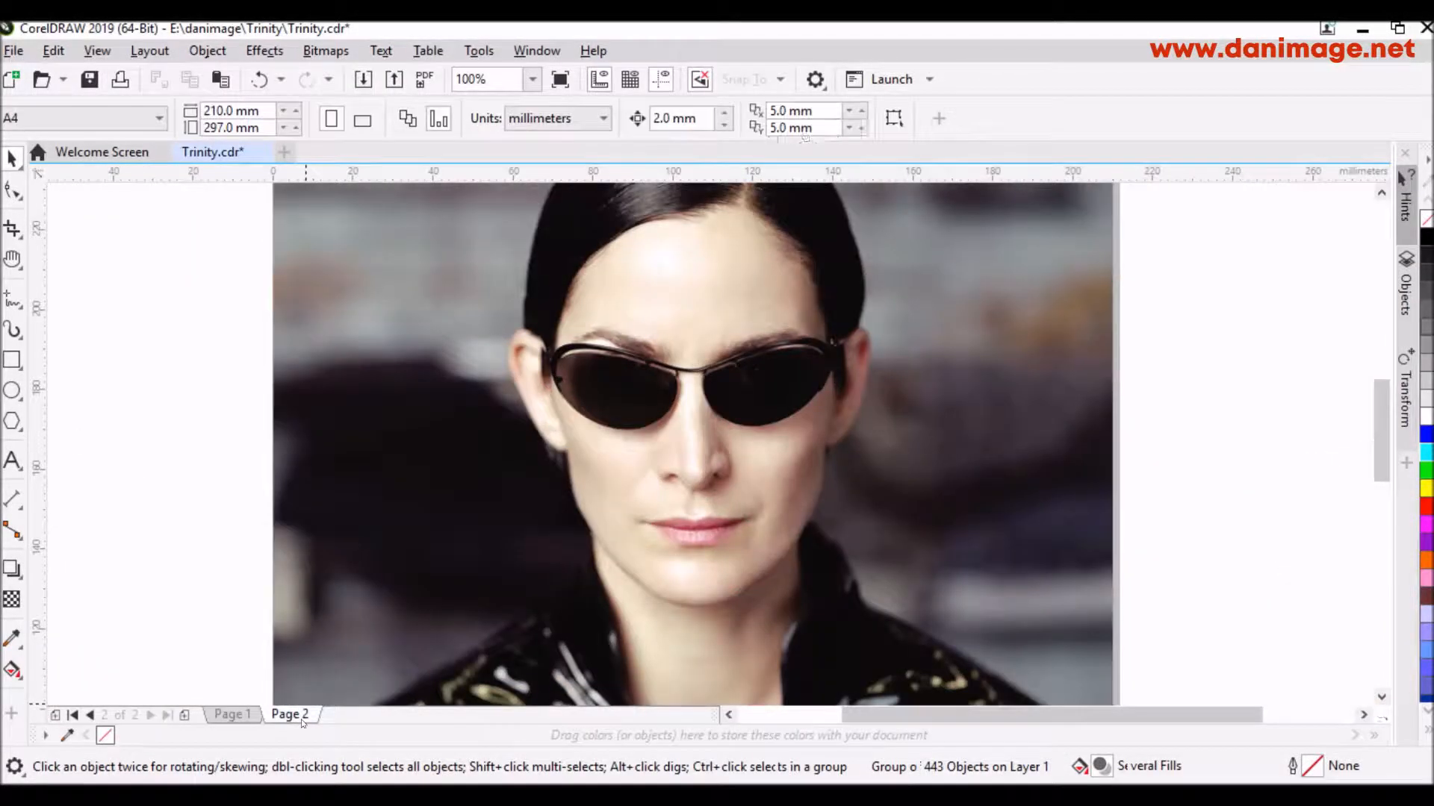
left_click(233, 715)
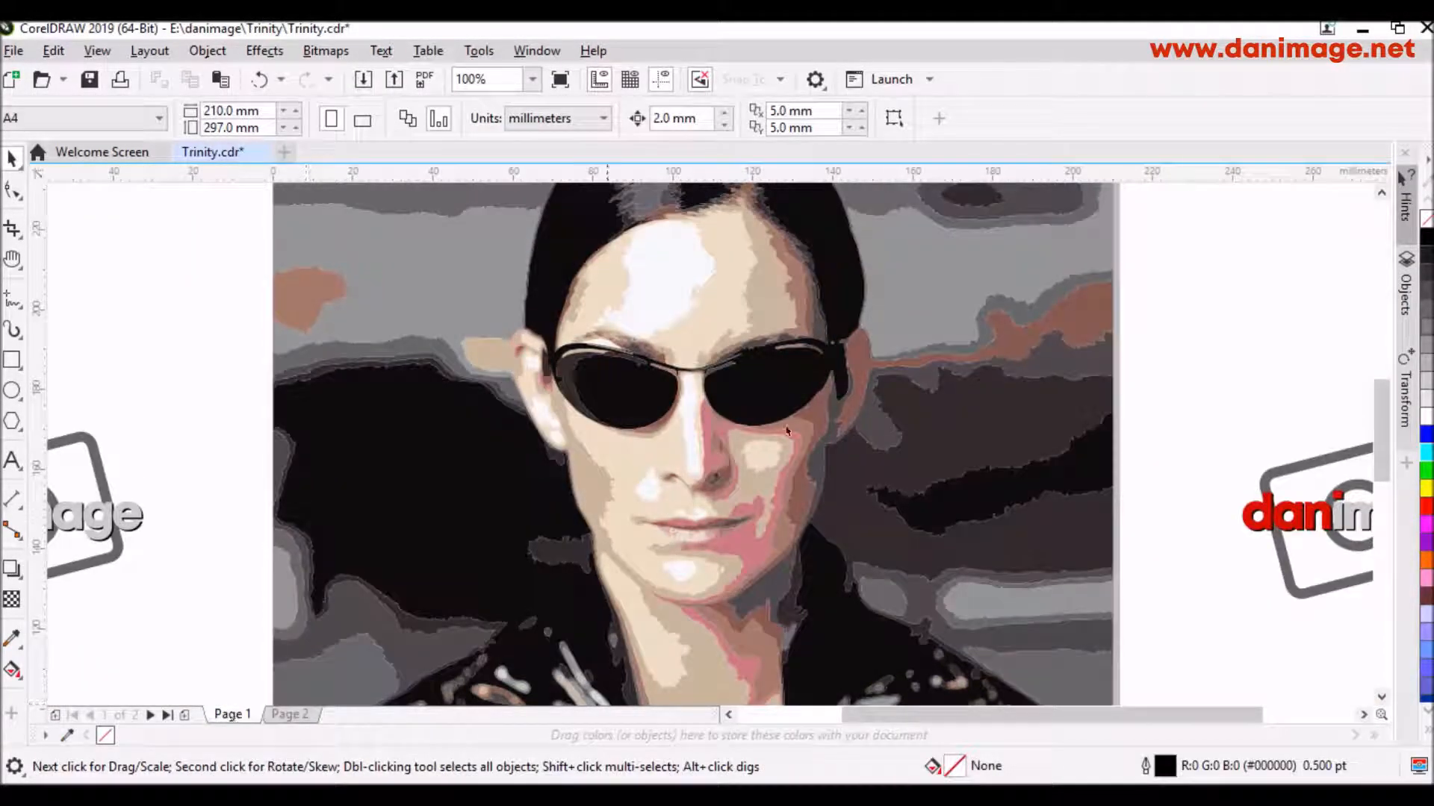
- Ungroup the traced portrait on page 1 into separate color shapes
scroll(844, 407, "down", 1)
left_click(842, 402)
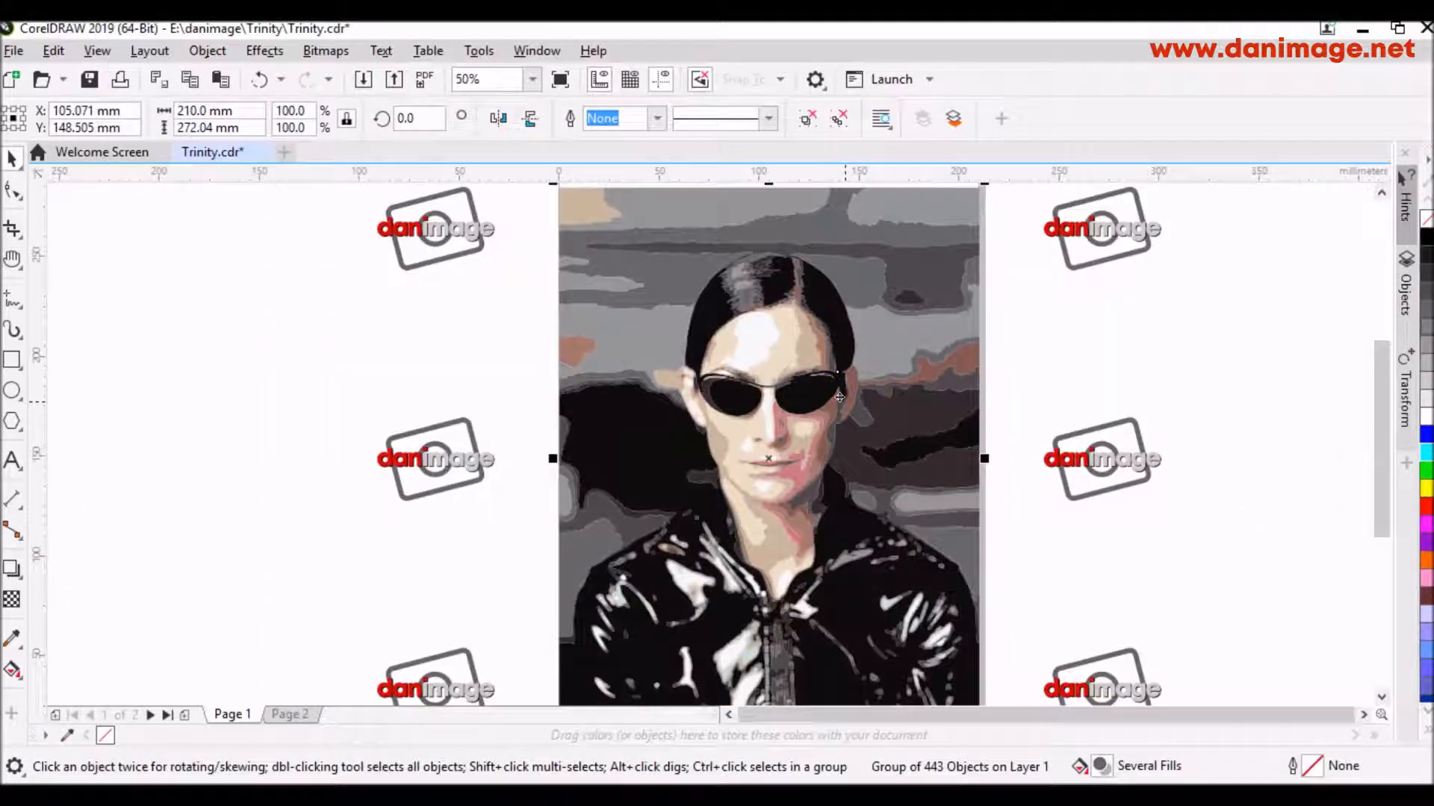
left_click(807, 118)
left_click(1049, 329)
- Select individual shapes of the face, background and jacket to check how the trace is separated by color
left_click(765, 338)
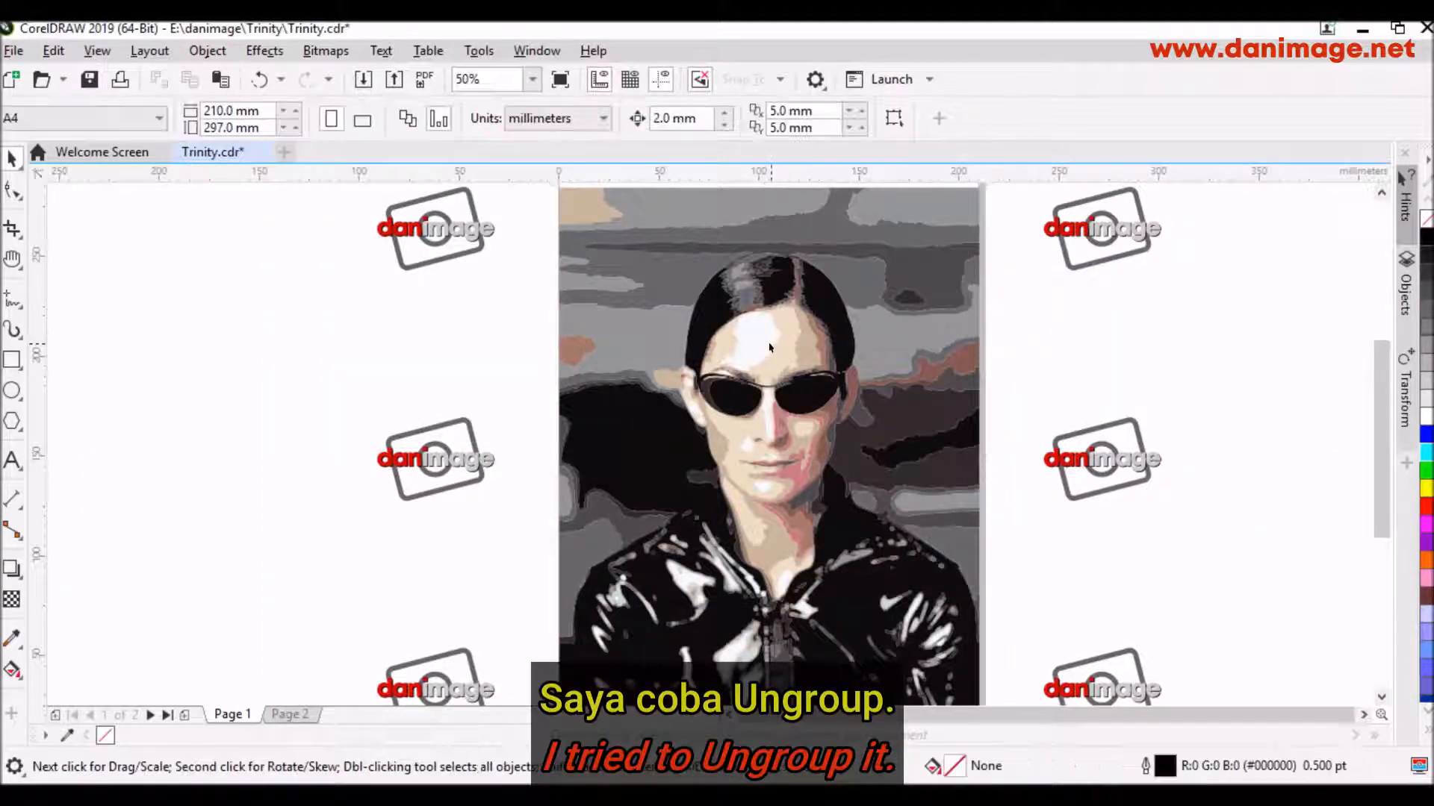
left_click(779, 356)
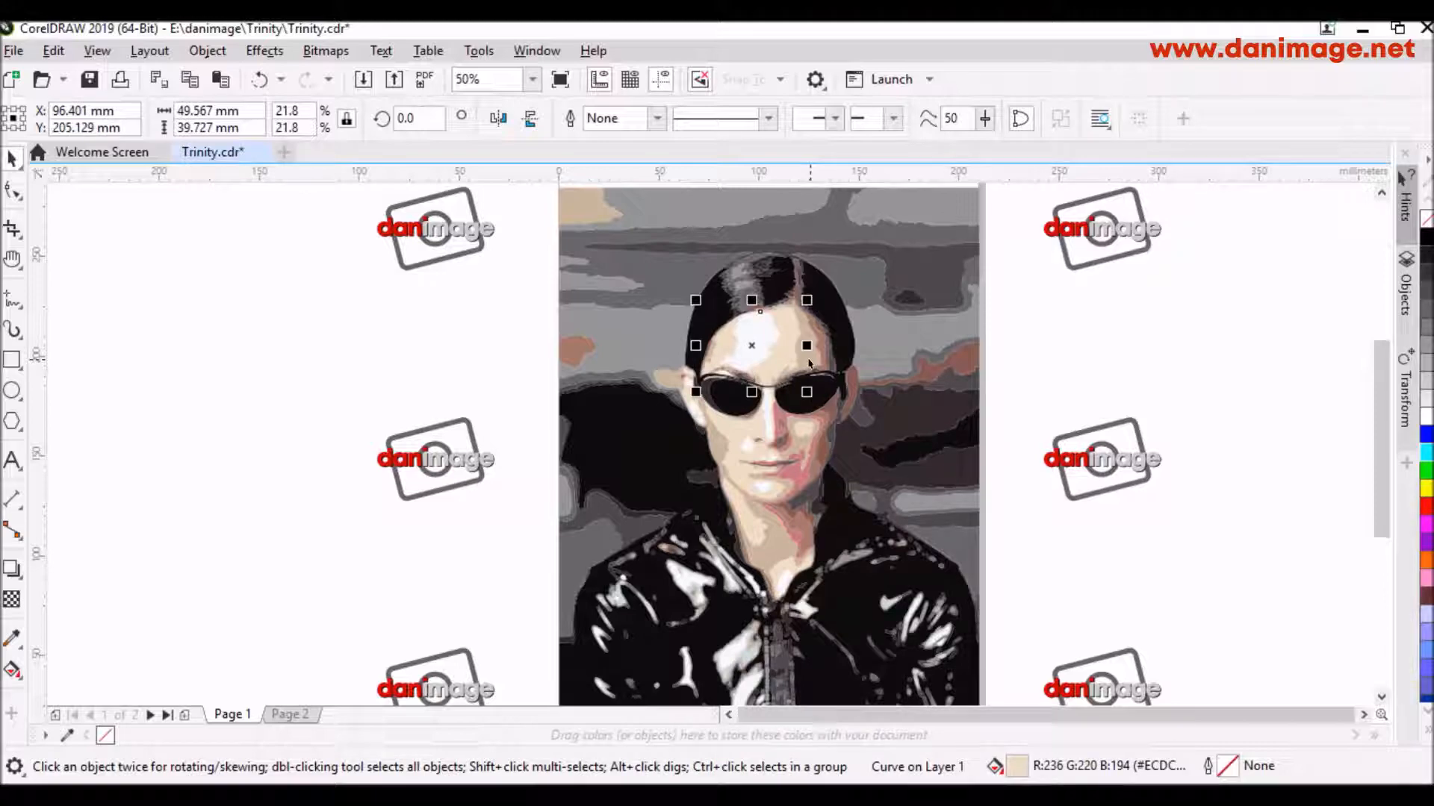
left_click(805, 352)
left_click(843, 350)
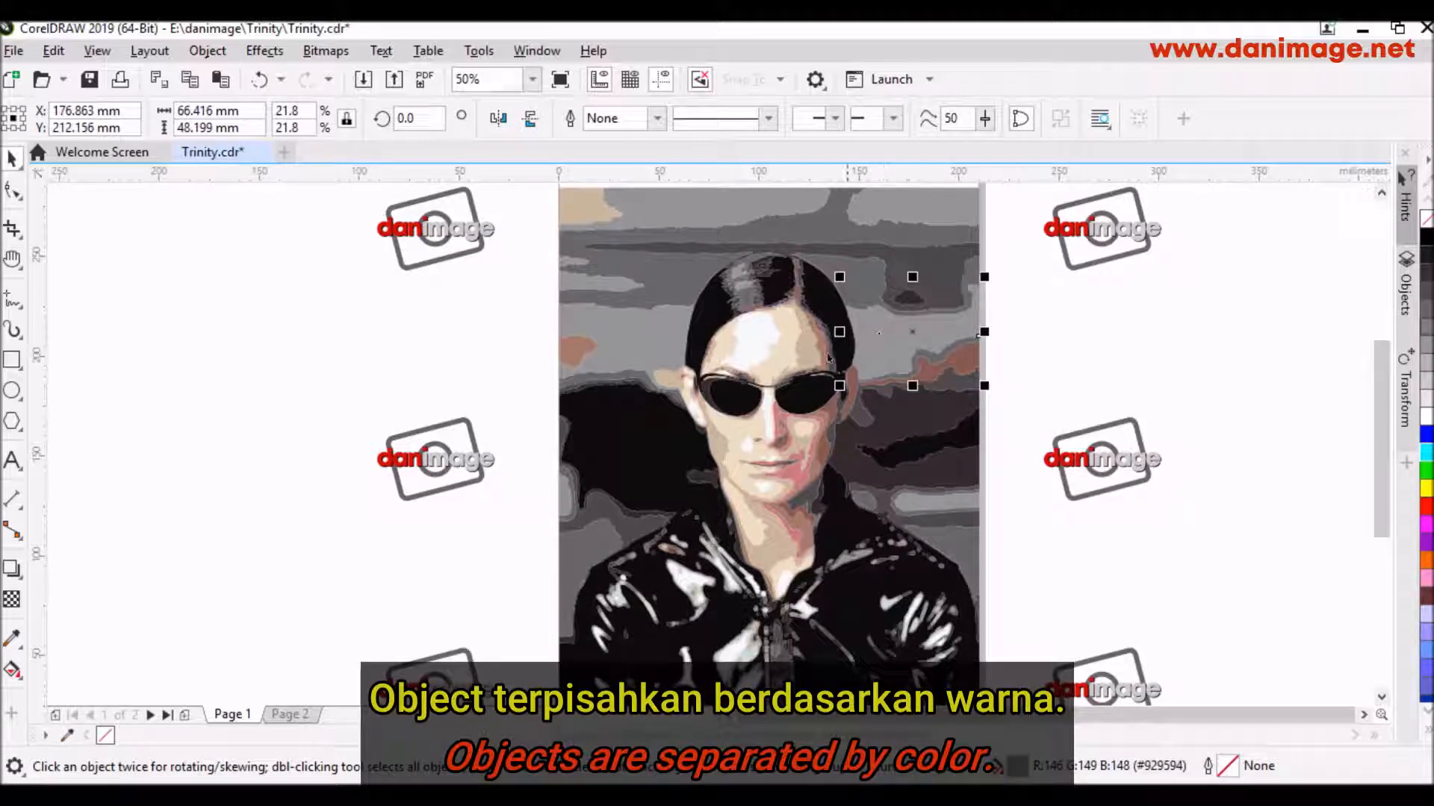
left_click(656, 349)
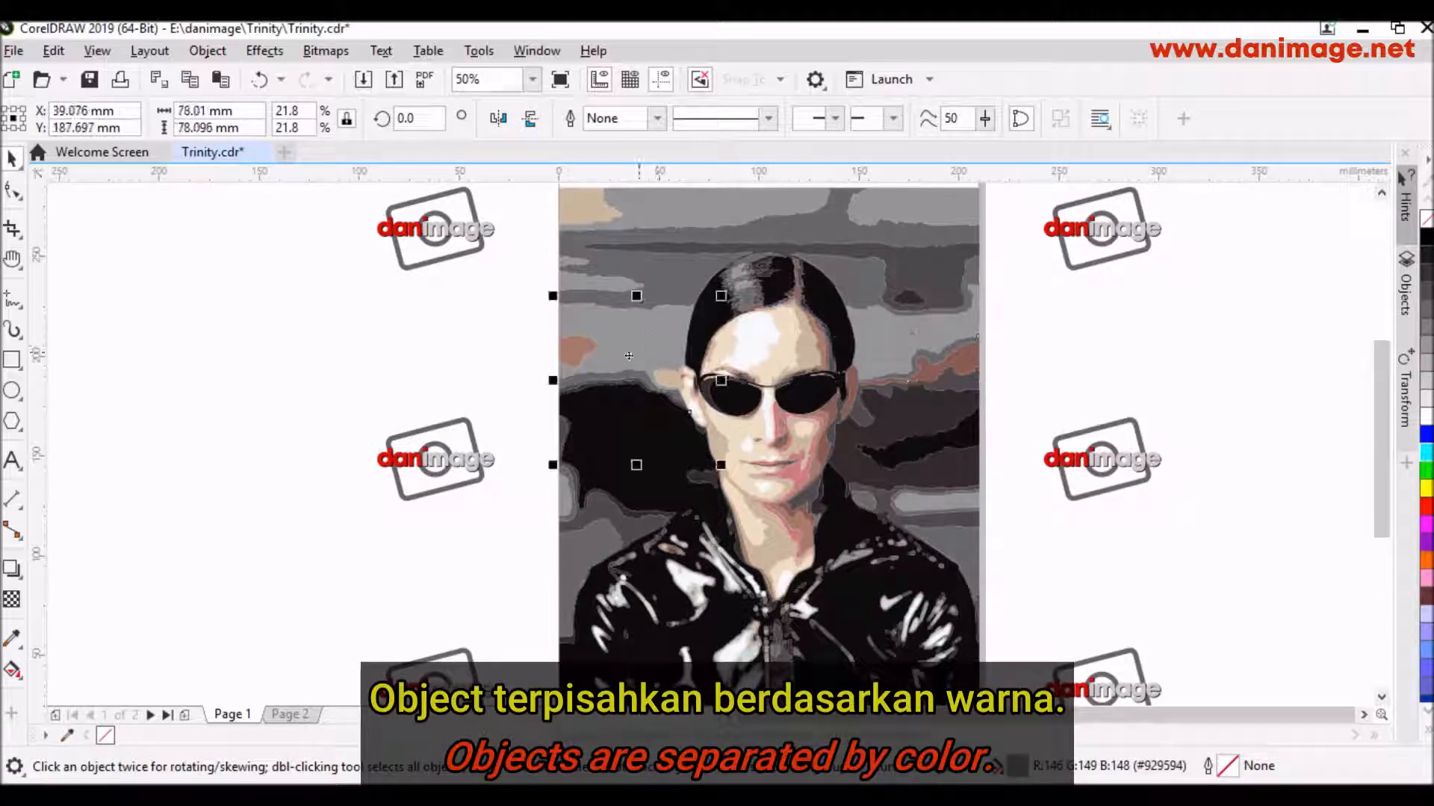
left_click(603, 413)
- Select all the traced shapes of the portrait and group them again
scroll(740, 396, "down", 2)
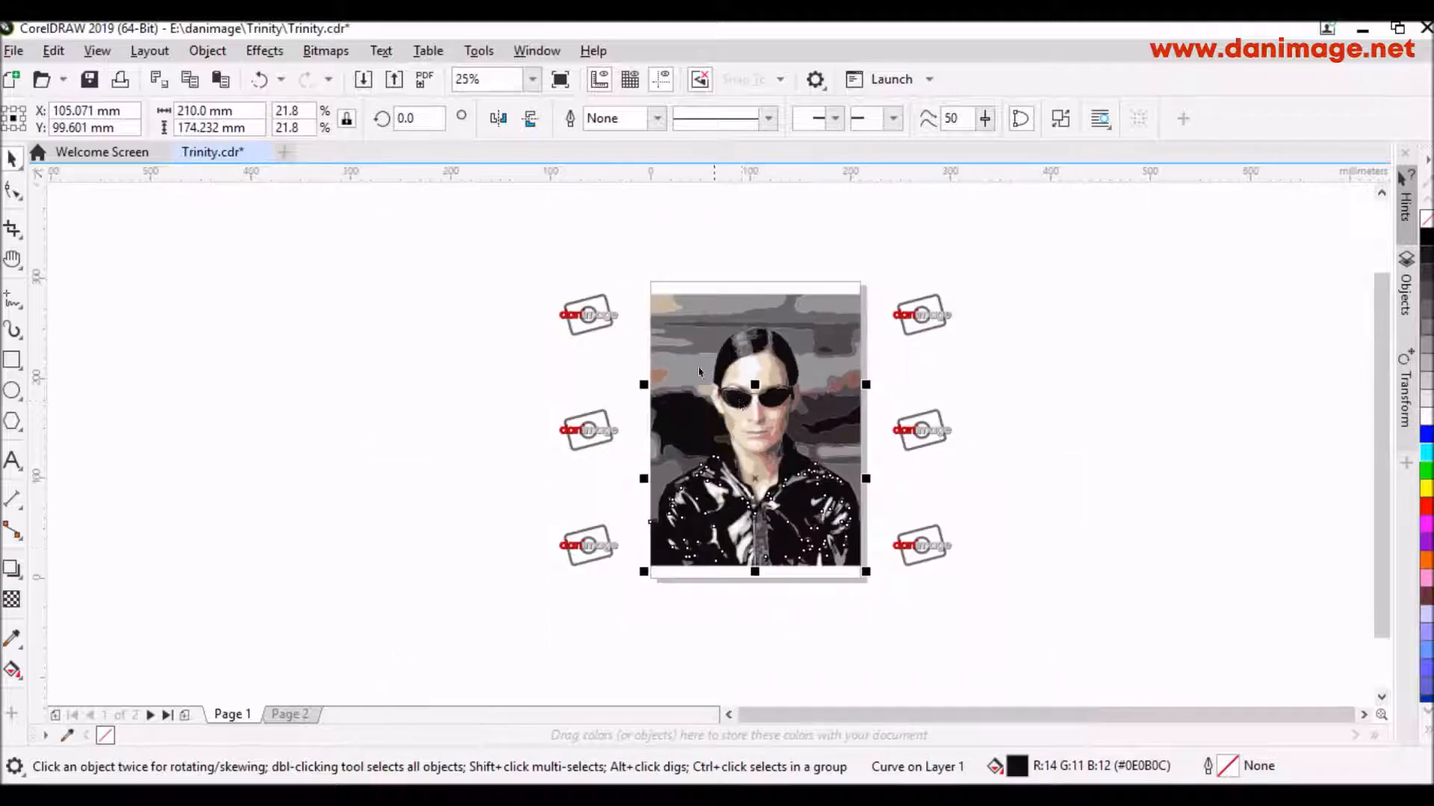
left_click_drag(627, 262, 874, 590)
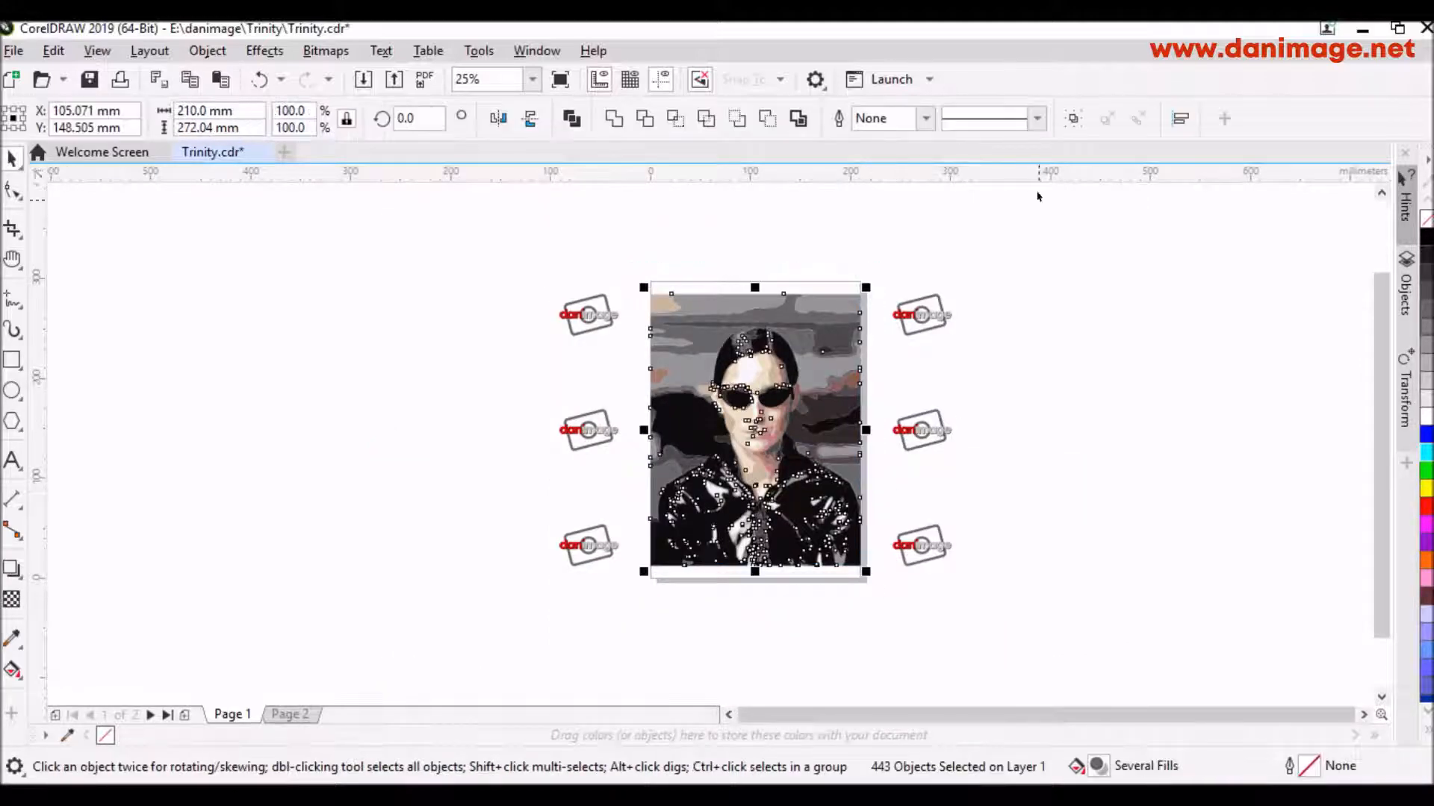
left_click(1073, 119)
left_click(1002, 329)
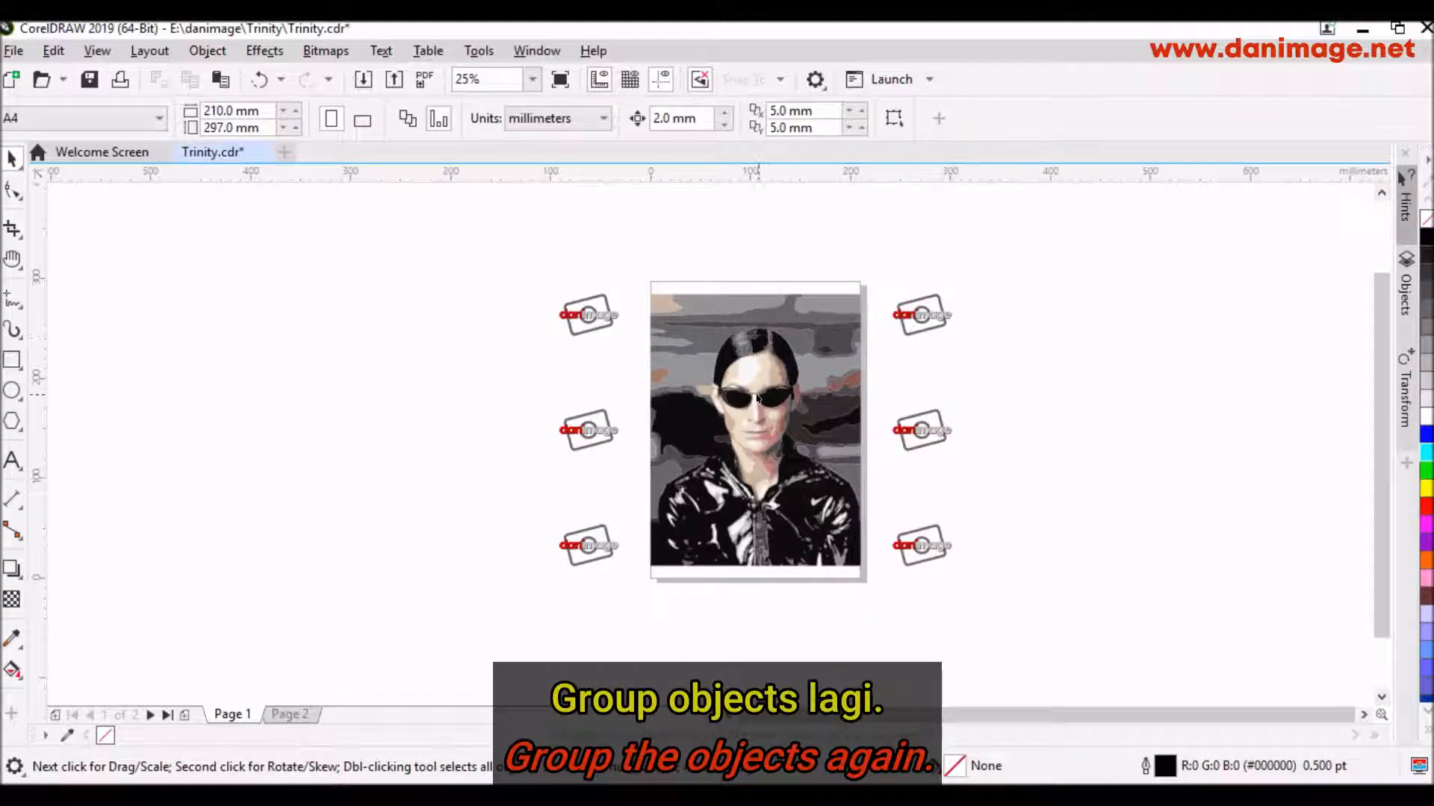
- On page 2, start a Bézier outline around the woman, running from the lower sleeve beside the photo's left edge up to the shoulder
scroll(760, 403, "up", 2)
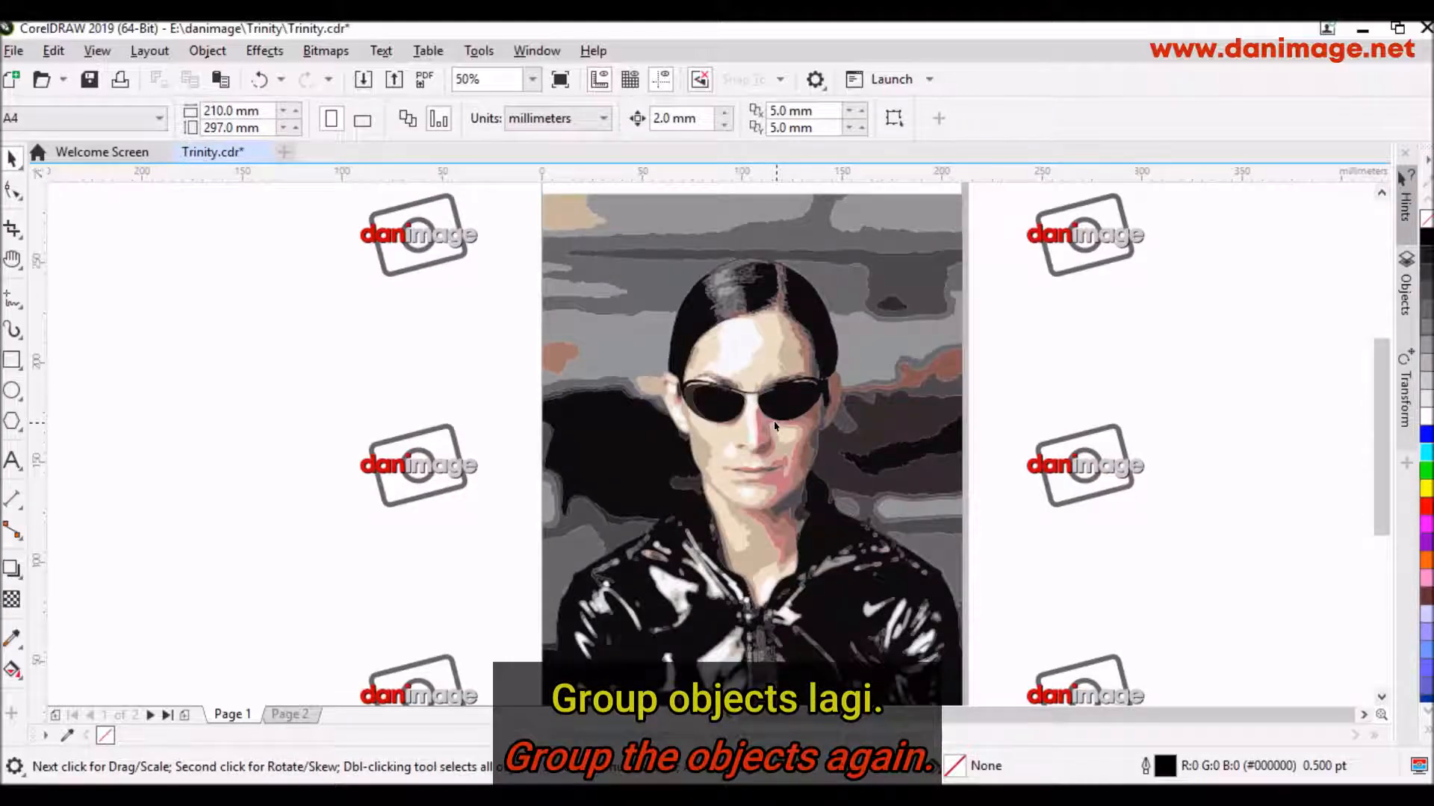
left_click(300, 715)
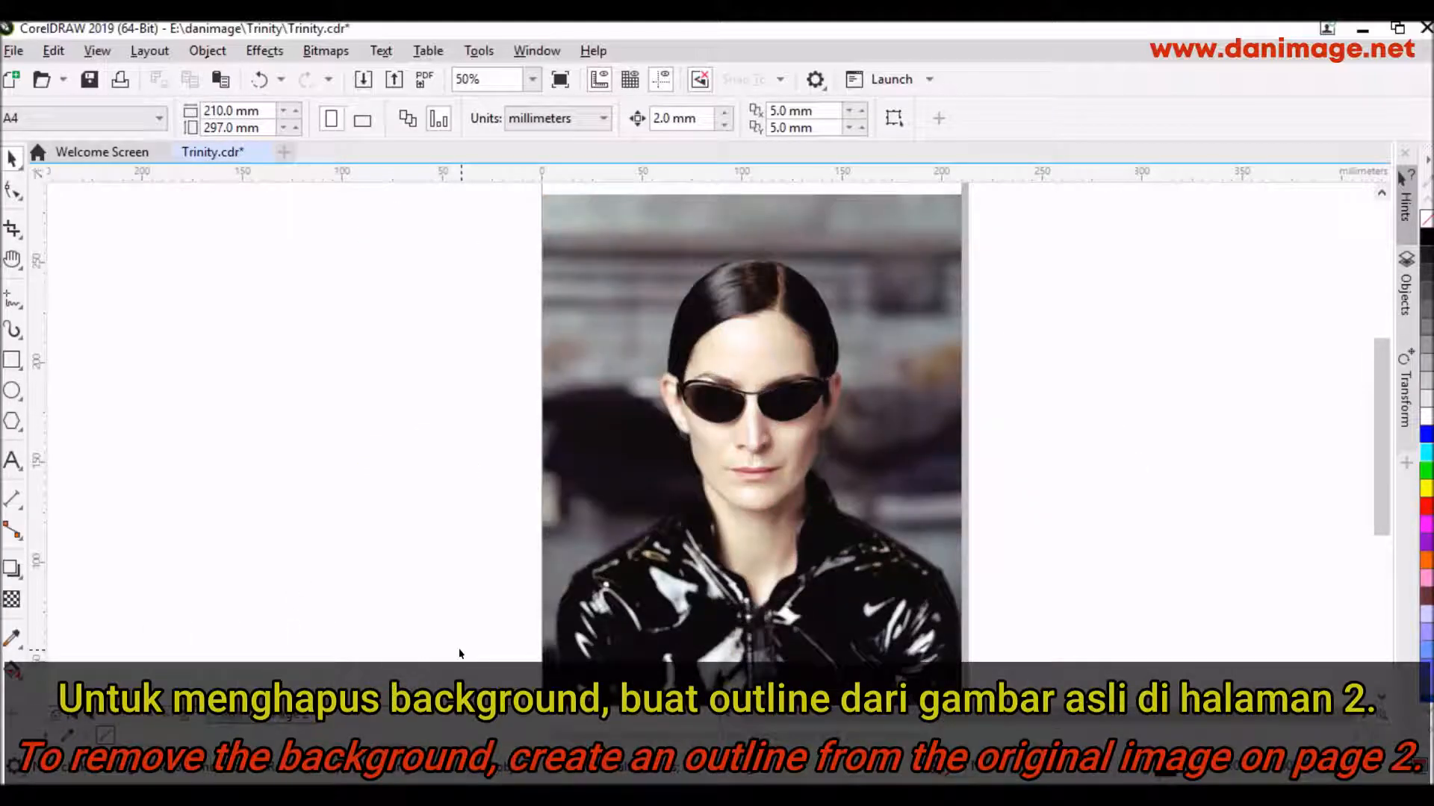
left_click(15, 310)
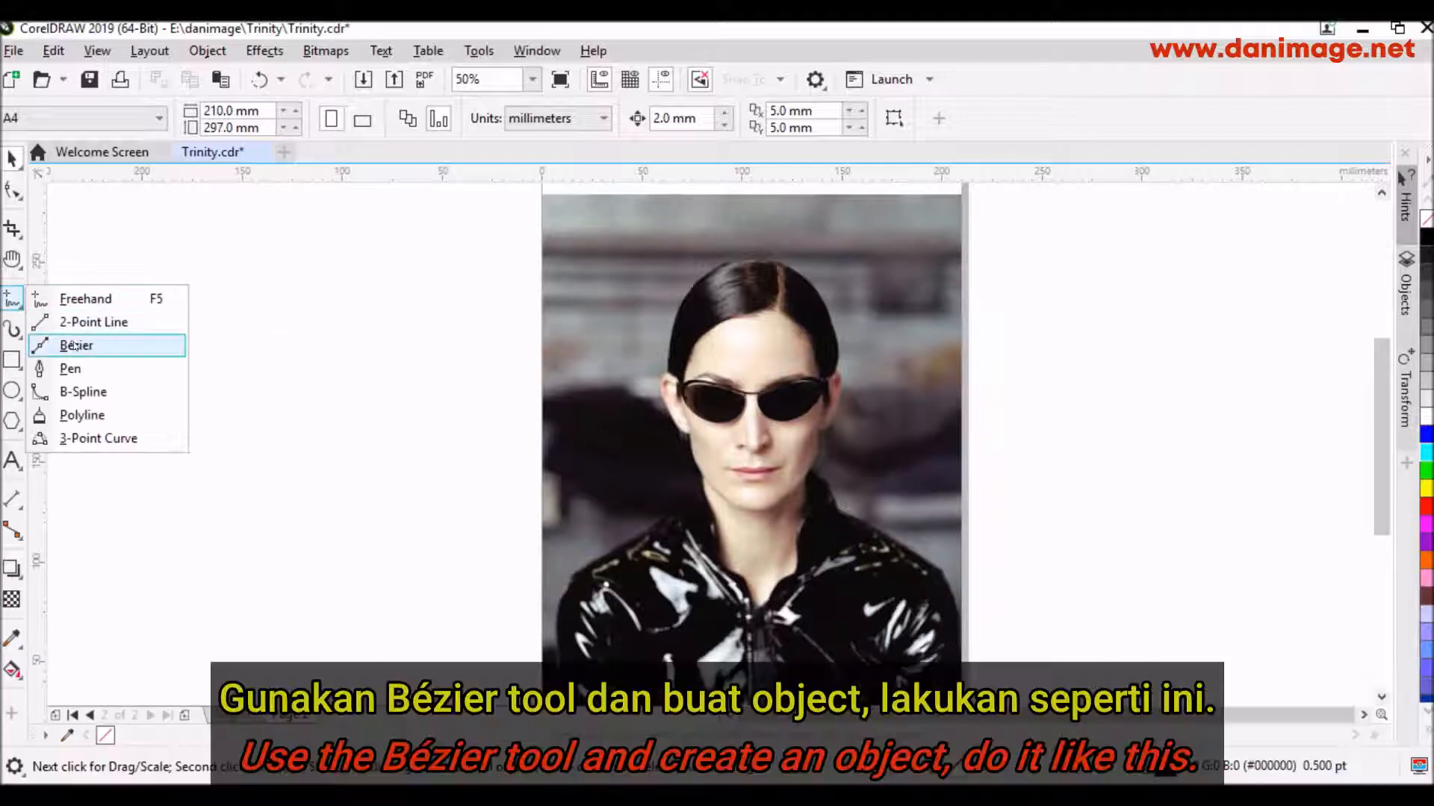
left_click(75, 348)
scroll(650, 470, "down", 2)
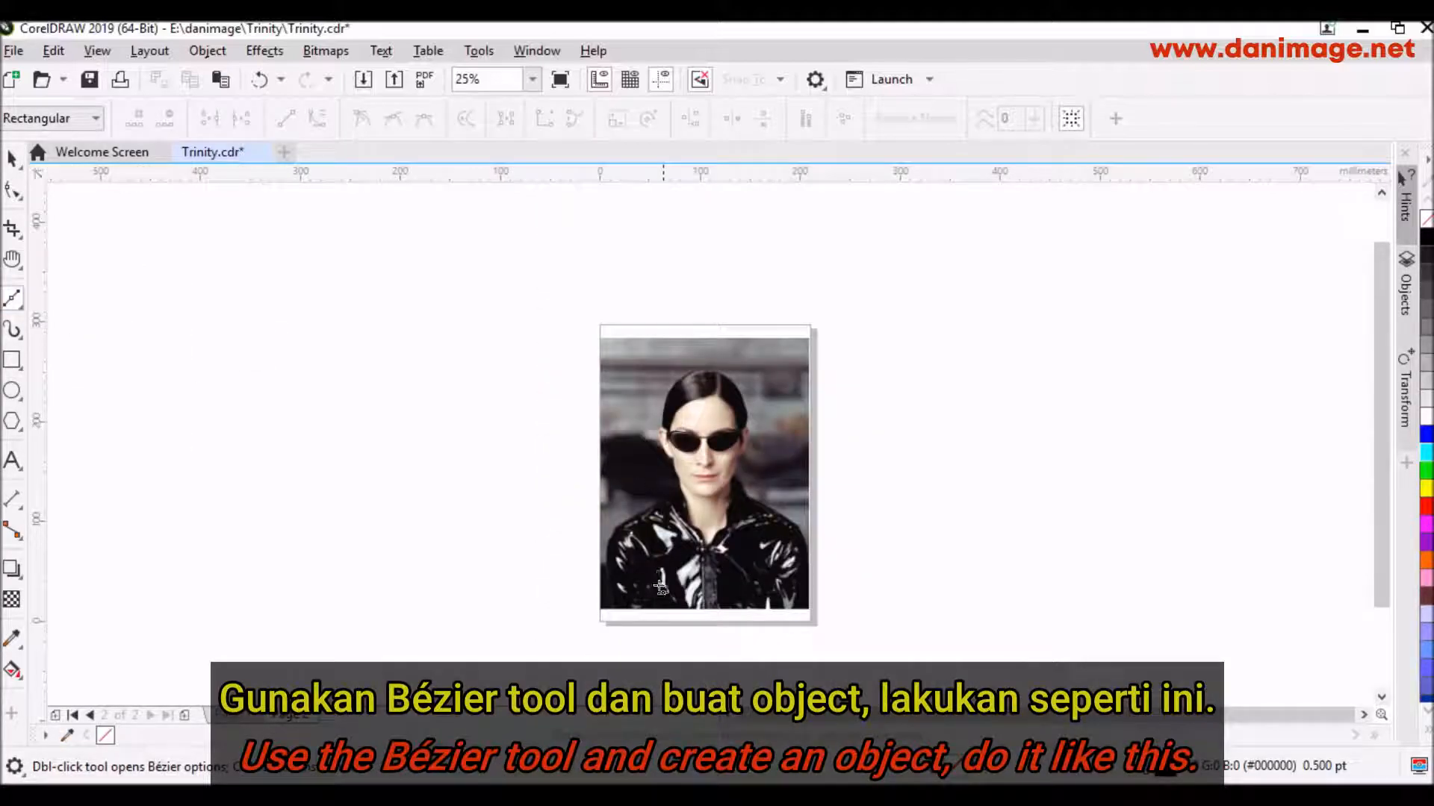
scroll(564, 619, "up", 2)
scroll(572, 622, "up", 1)
left_click(529, 649)
scroll(532, 651, "down", 1)
scroll(554, 446, "up", 1)
left_click(434, 367)
left_click(509, 220)
scroll(695, 404, "down", 1)
scroll(690, 238, "up", 1)
left_click(528, 363)
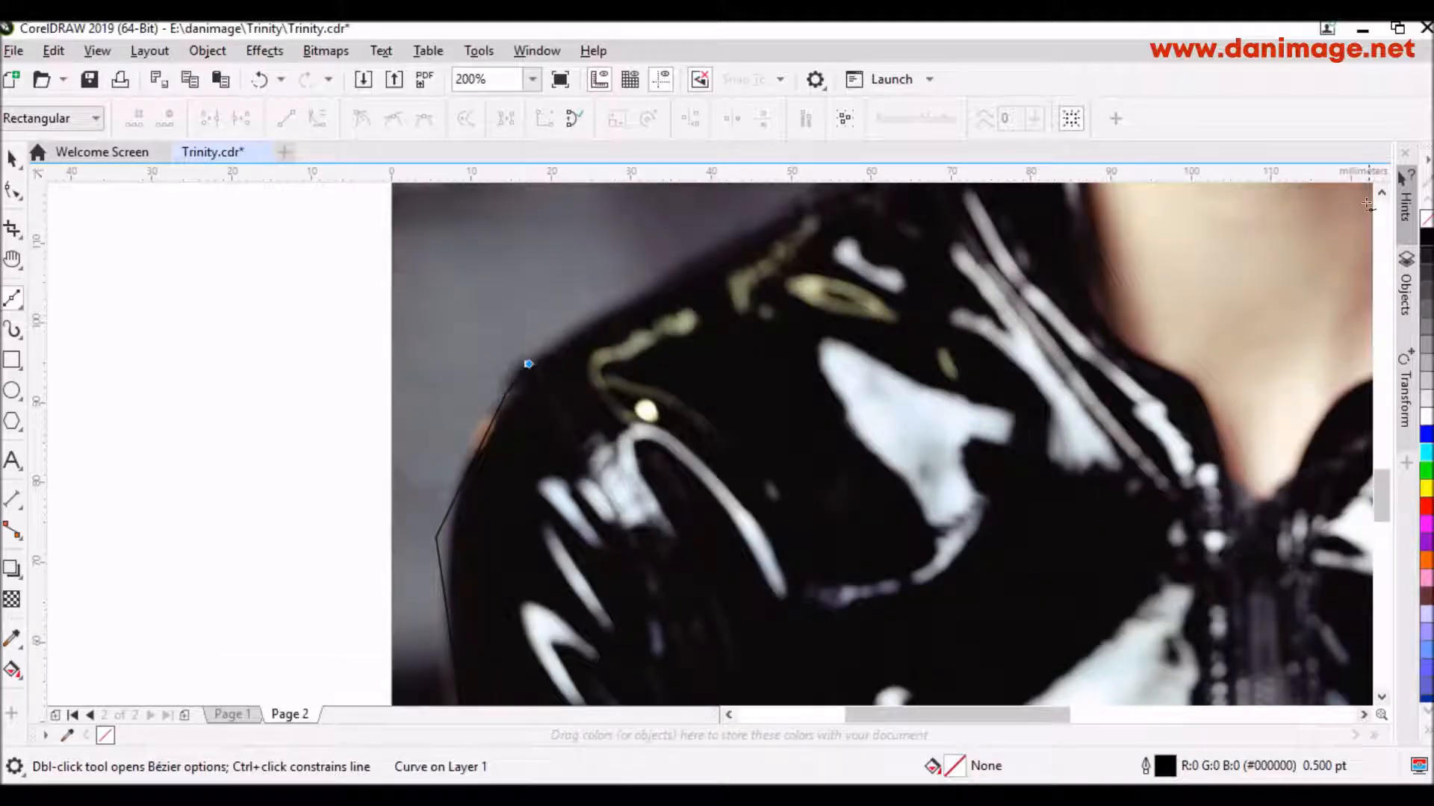
- Continue the Bézier outline from the shoulder past the collar to the jaw
scroll(714, 336, "up", 1)
scroll(709, 351, "down", 1)
scroll(788, 250, "up", 1)
left_click(868, 358)
scroll(914, 230, "down", 1)
scroll(849, 251, "up", 1)
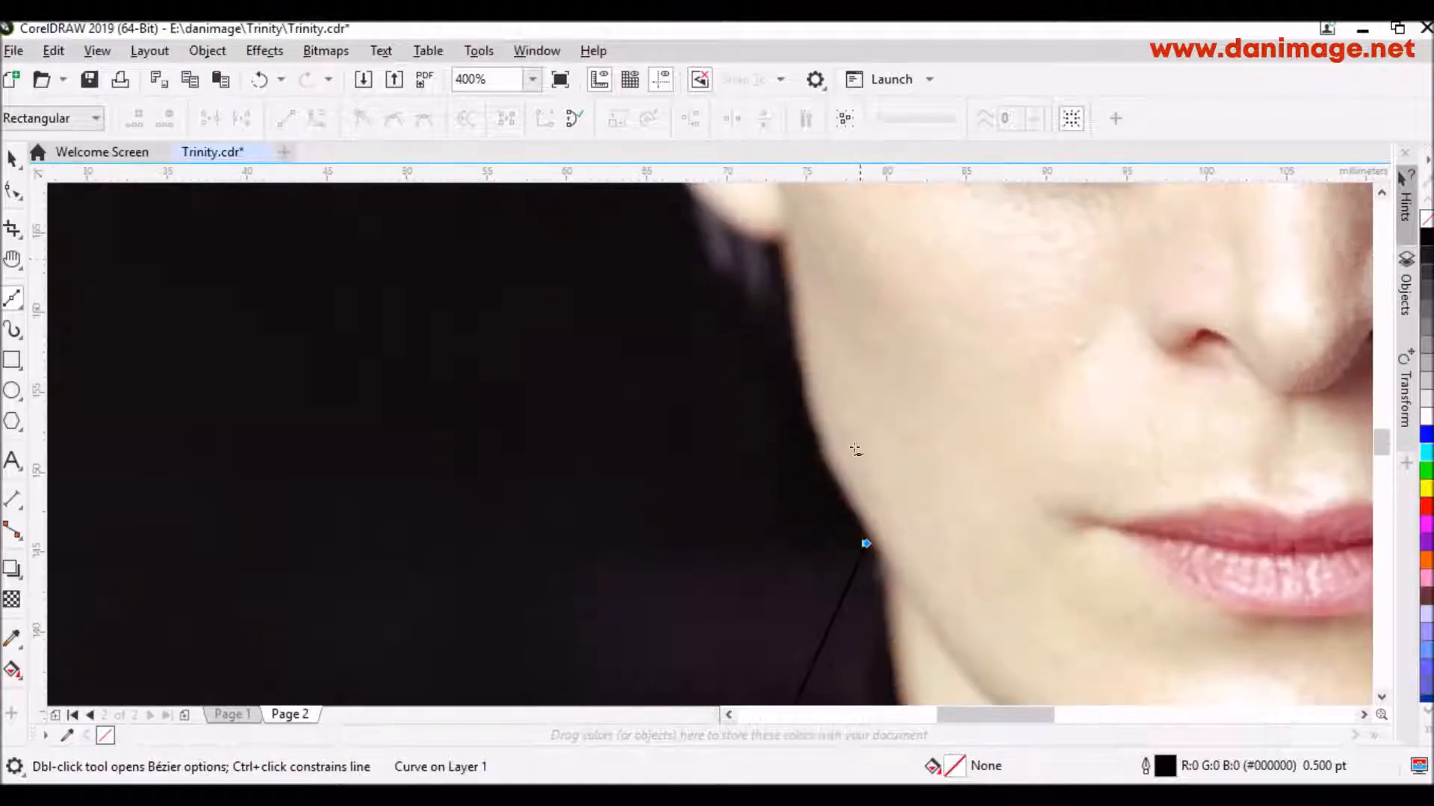
scroll(964, 471, "down", 1)
scroll(926, 485, "up", 1)
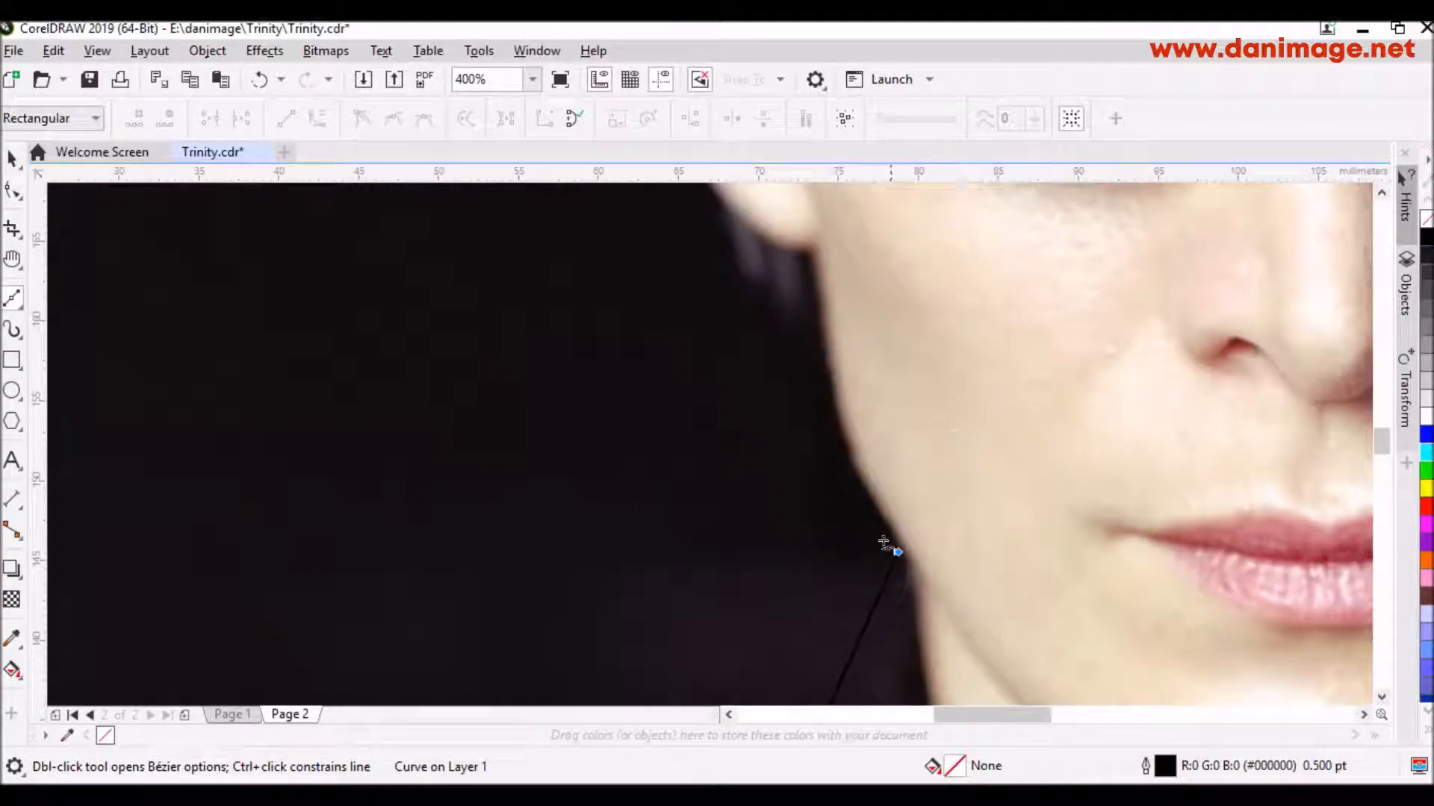
- Extend the Bézier outline along the jaw, past the earlobe and around the outer edge of the ear to the hairline
left_click(811, 522)
left_click(766, 336)
scroll(740, 276, "down", 1)
scroll(750, 233, "up", 1)
left_click(704, 249)
scroll(851, 414, "down", 1)
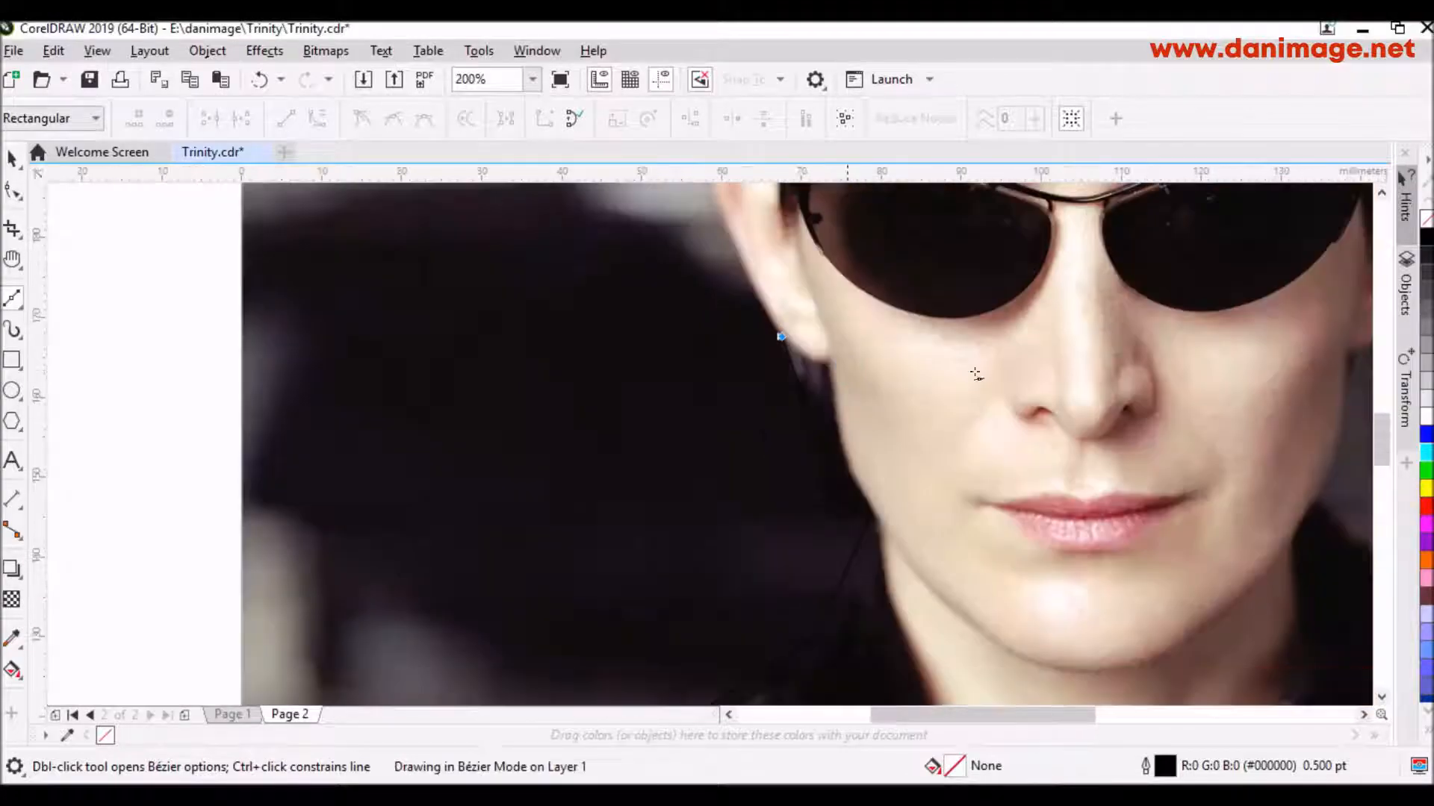
left_click(1381, 198)
left_click(1381, 198)
scroll(756, 434, "up", 1)
left_click(664, 470)
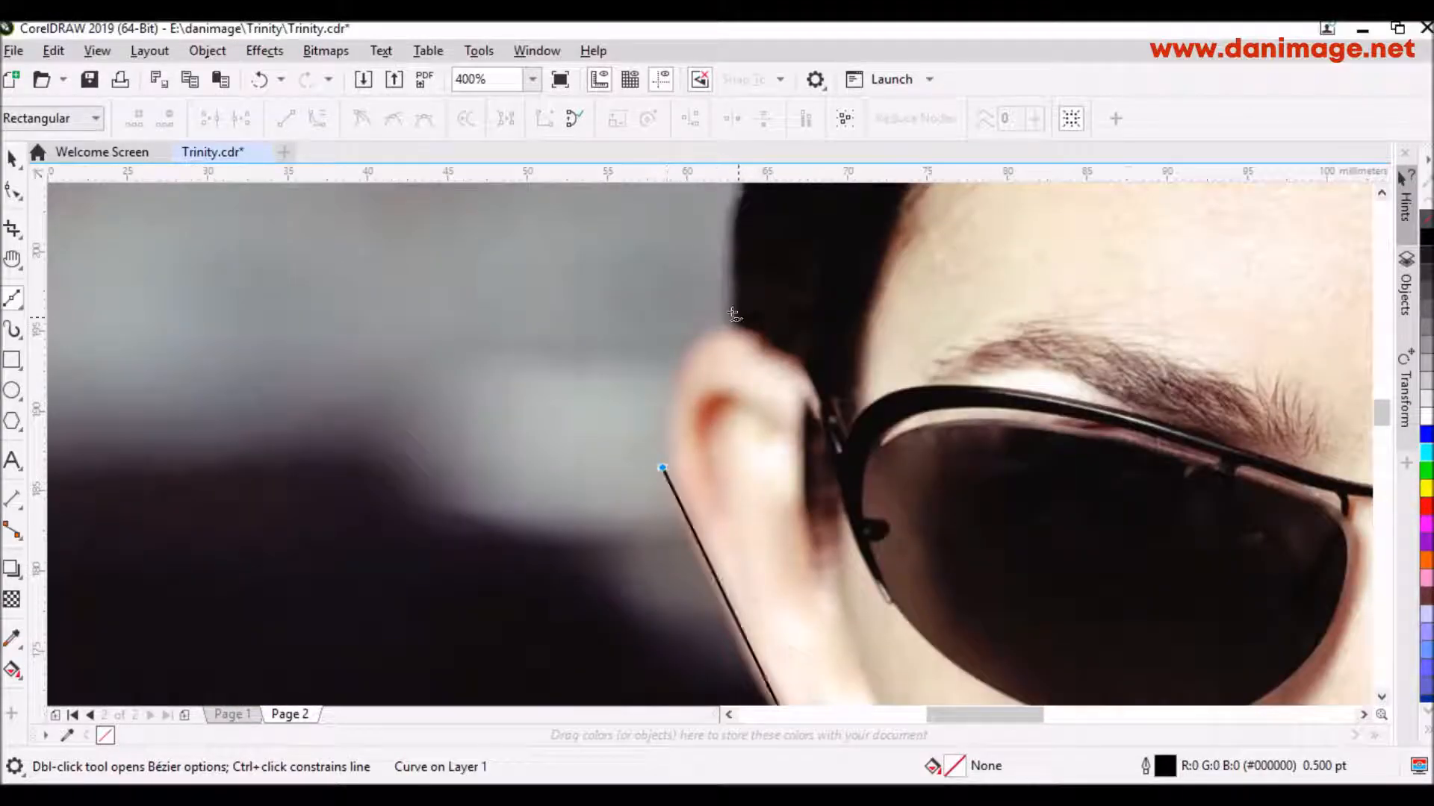
left_click(733, 322)
- Continue the Bézier outline up the side of the hair toward the crown of the head
scroll(856, 321, "down", 1)
left_click_drag(1382, 410, 1382, 394)
scroll(757, 453, "up", 1)
left_click(728, 537)
scroll(808, 525, "down", 1)
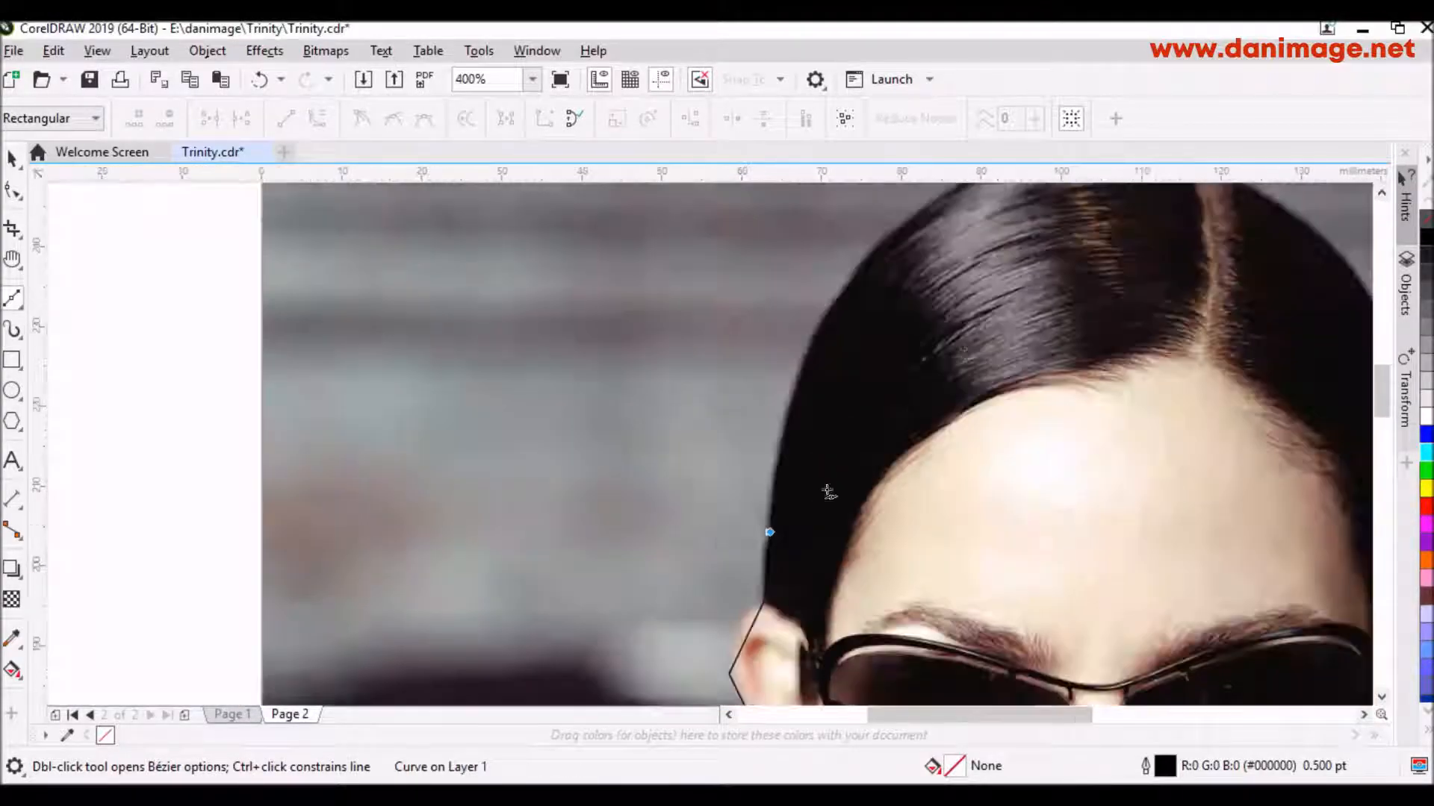
scroll(886, 276, "up", 1)
left_click(819, 270)
scroll(672, 465, "down", 1)
scroll(939, 242, "up", 1)
left_click(836, 277)
scroll(721, 277, "down", 1)
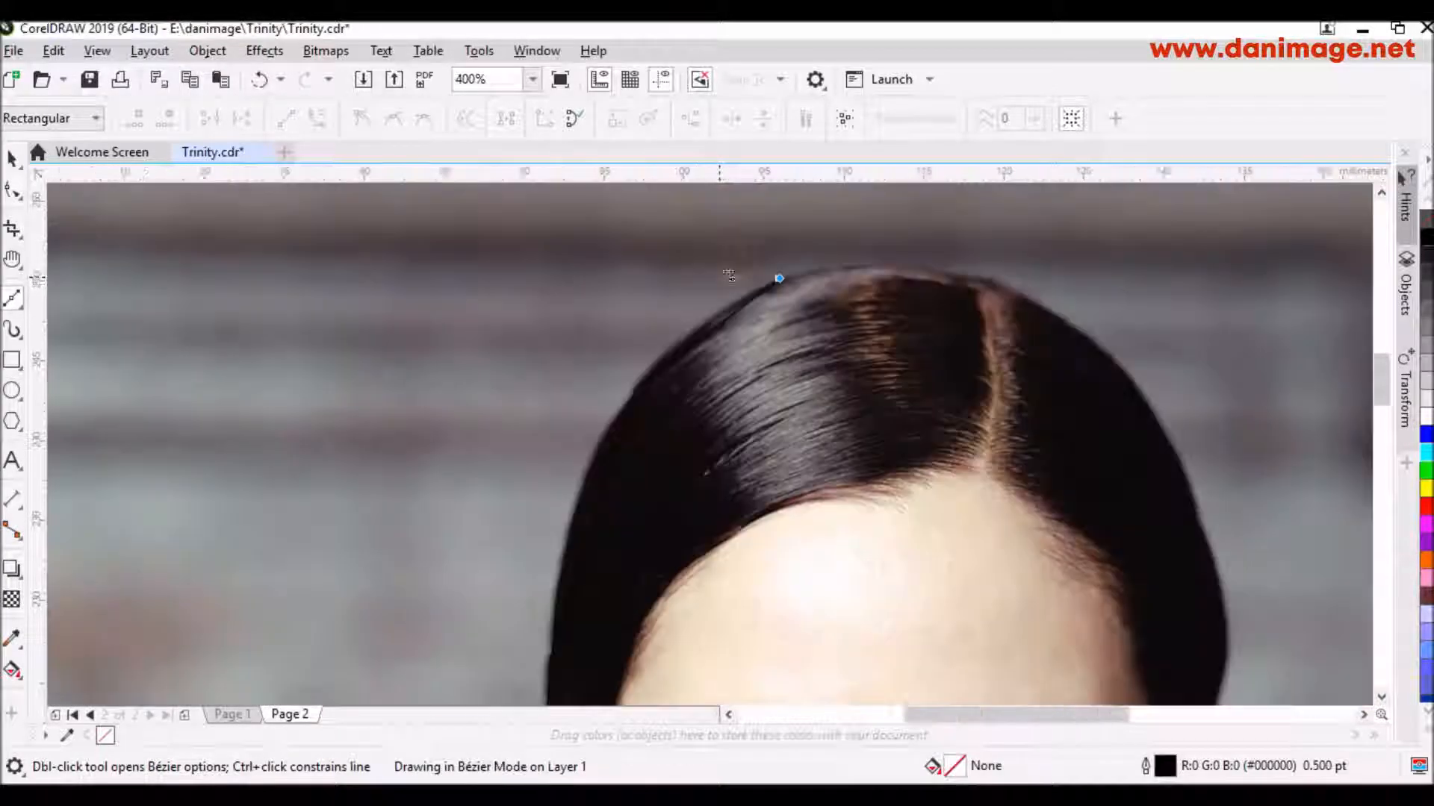
- Continue the Bézier outline over the crown of the head and down the hair on the photo's right side
scroll(977, 276, "up", 1)
left_click(832, 251)
left_click(931, 274)
scroll(930, 271, "down", 1)
scroll(1090, 327, "up", 1)
left_click(1117, 413)
scroll(887, 329, "down", 1)
scroll(1027, 508, "up", 1)
scroll(1026, 508, "down", 1)
scroll(1016, 460, "up", 1)
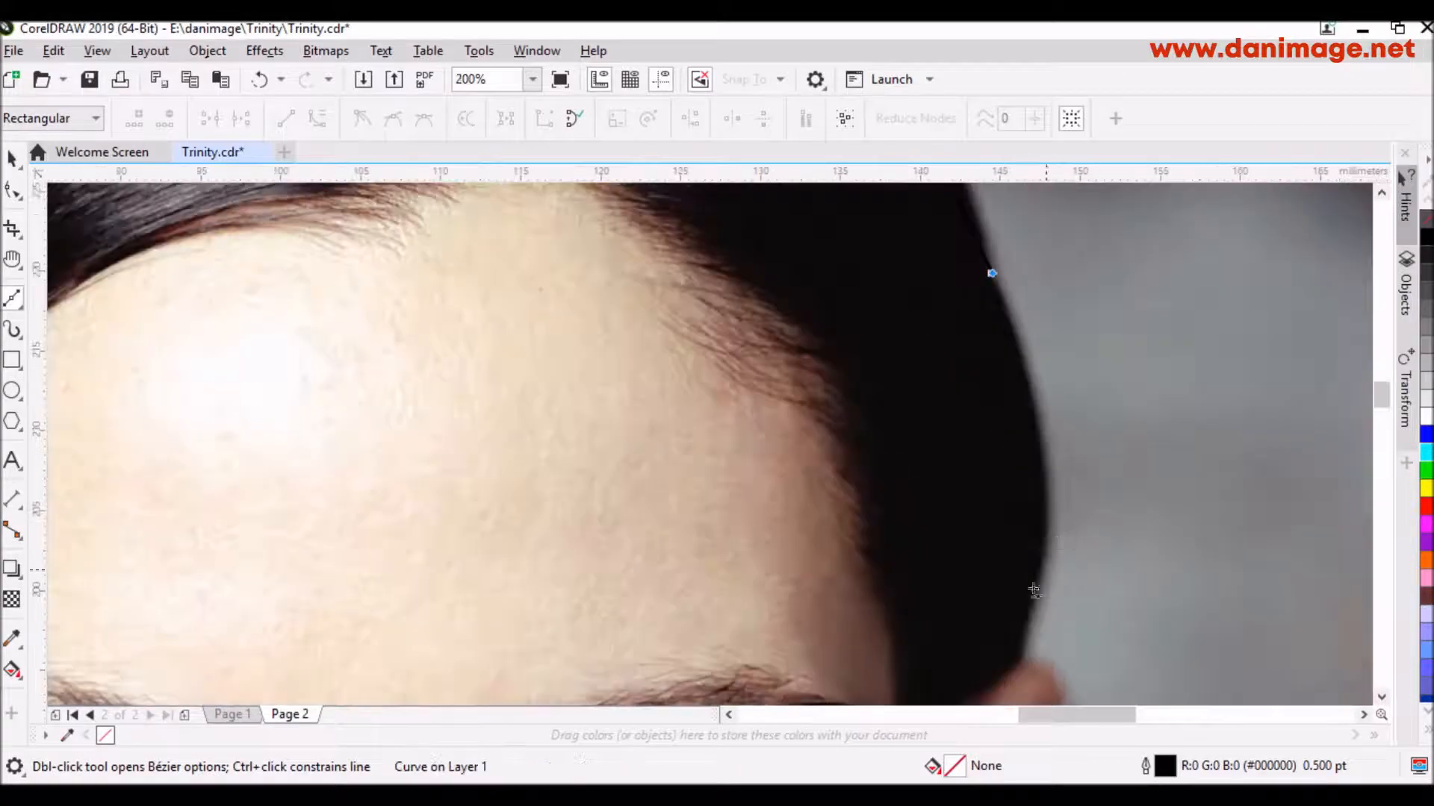
- Extend the Bézier outline from the hair down the outer edge of the ear on the photo's right side
left_click(1021, 656)
scroll(990, 412, "down", 1)
scroll(1012, 654, "up", 1)
left_click(1381, 698)
left_click(1382, 697)
left_click(1381, 698)
left_click(1039, 449)
scroll(1073, 388, "down", 1)
scroll(1025, 597, "up", 1)
left_click(1026, 448)
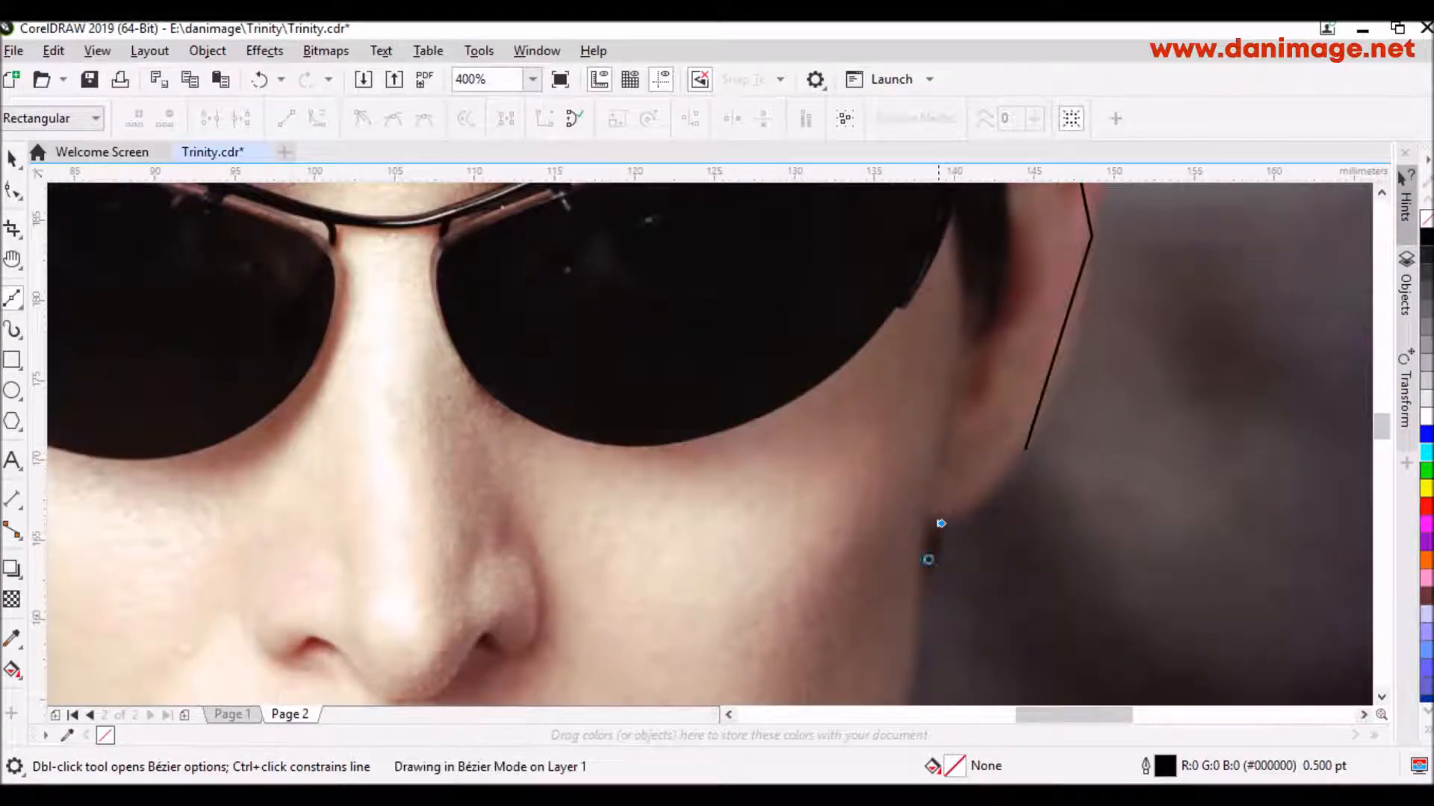
- Continue the Bézier outline past the earlobe and down the cheek to the top of the jacket collar
left_click(941, 526)
left_click(919, 589)
scroll(923, 392, "down", 1)
scroll(932, 442, "up", 1)
left_click(905, 422)
scroll(970, 456, "down", 1)
scroll(993, 442, "up", 1)
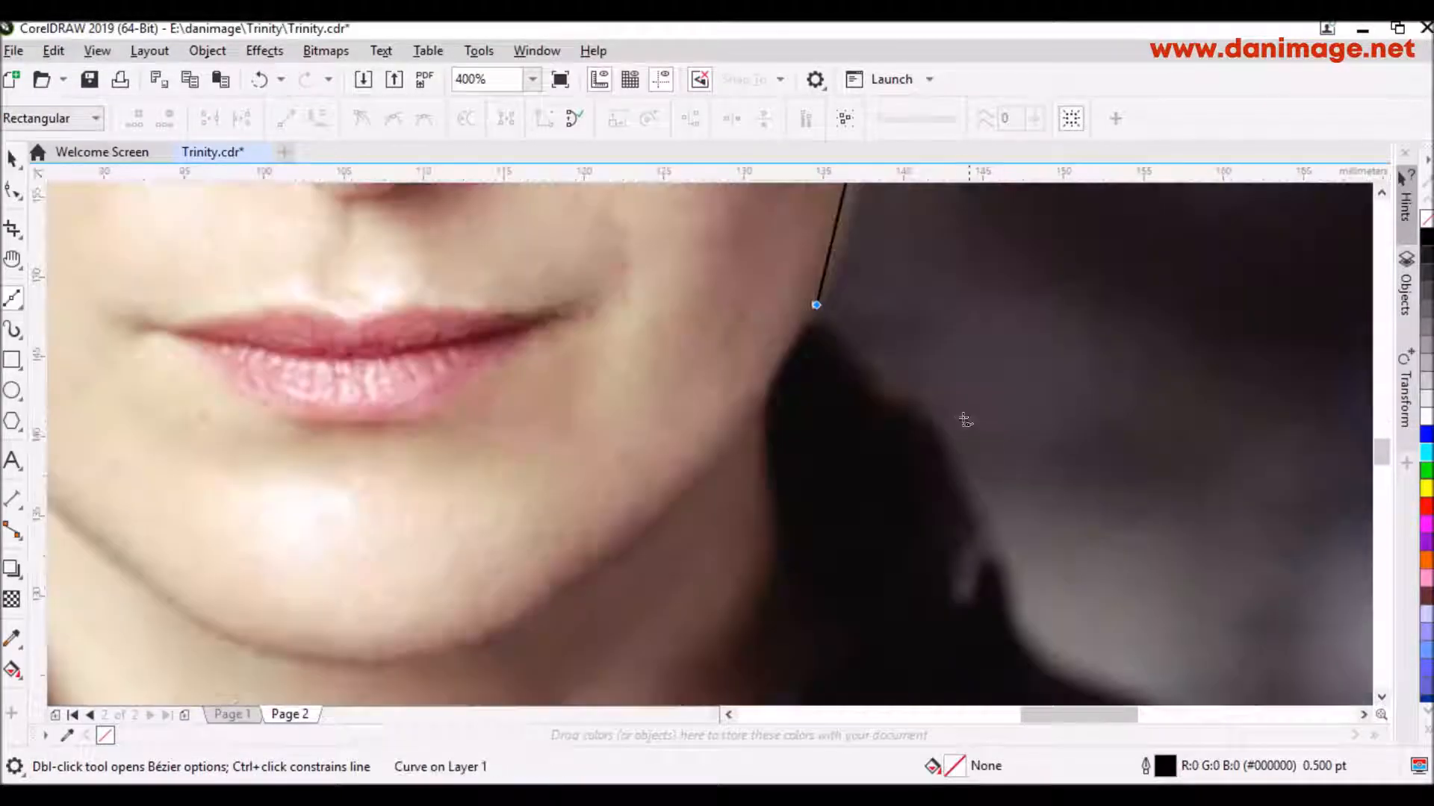
- Continue the Bézier outline down the outside of the collar and along the slope of the right-hand shoulder
left_click(958, 446)
left_click(1040, 605)
scroll(1040, 605, "down", 1)
scroll(998, 418, "up", 1)
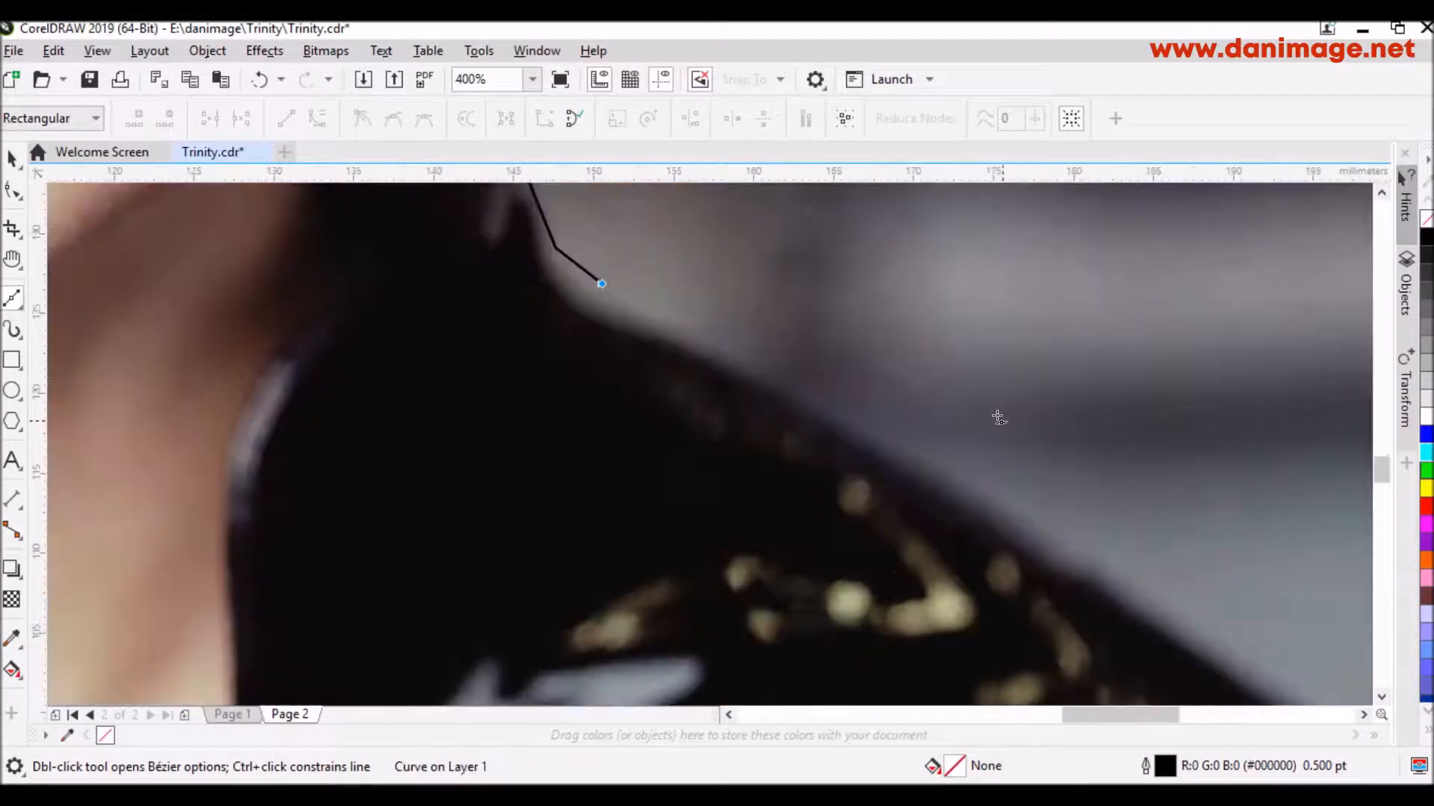
left_click(953, 466)
scroll(953, 466, "down", 1)
scroll(1055, 548, "up", 1)
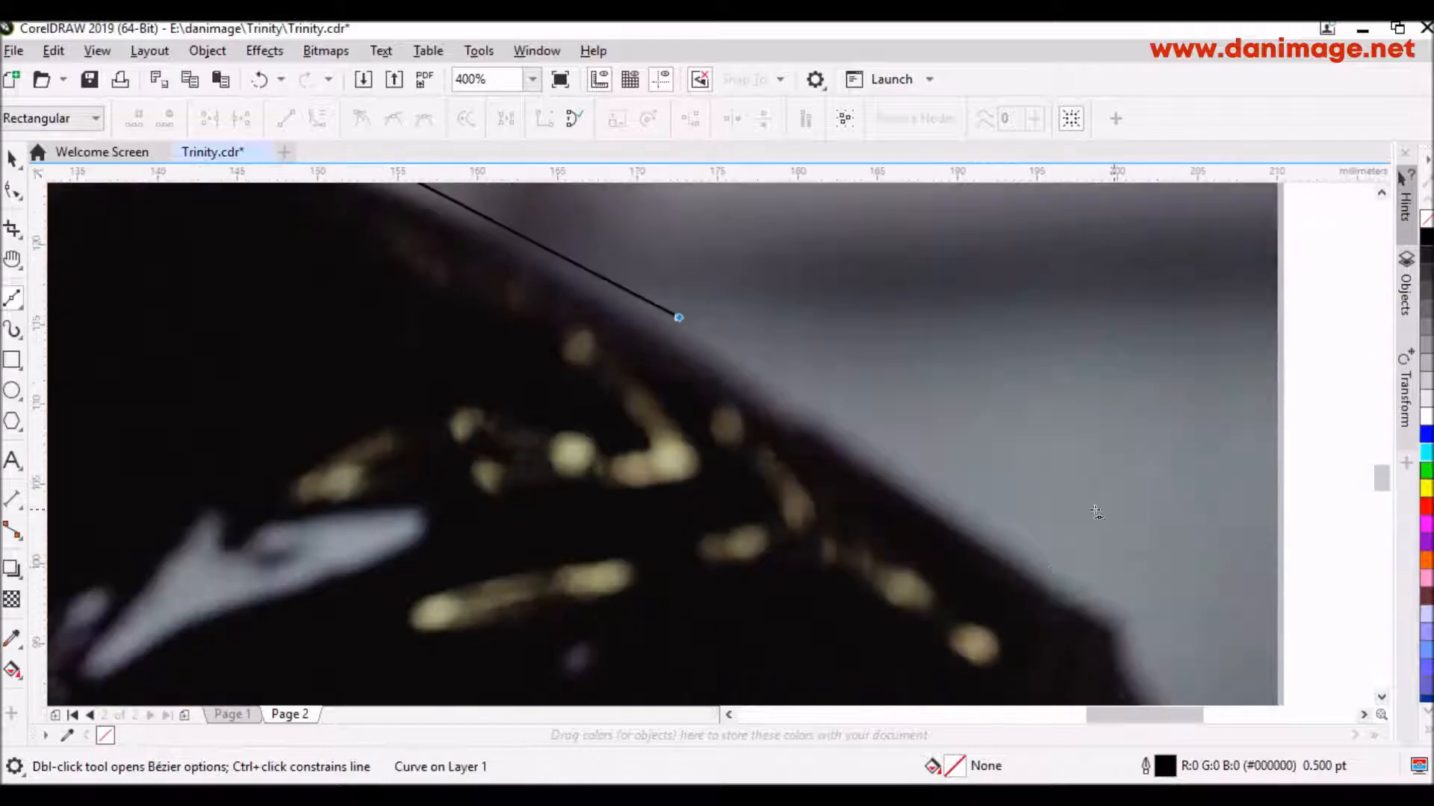
- Take the outline around the shoulder edge and down the sleeve, and close it below the photo at its starting node
left_click(1053, 549)
left_click(1148, 649)
scroll(1148, 649, "down", 2)
scroll(1032, 580, "up", 1)
left_click(979, 551)
scroll(979, 551, "down", 1)
scroll(984, 580, "down", 1)
scroll(991, 570, "up", 1)
left_click(996, 581)
left_click(202, 574)
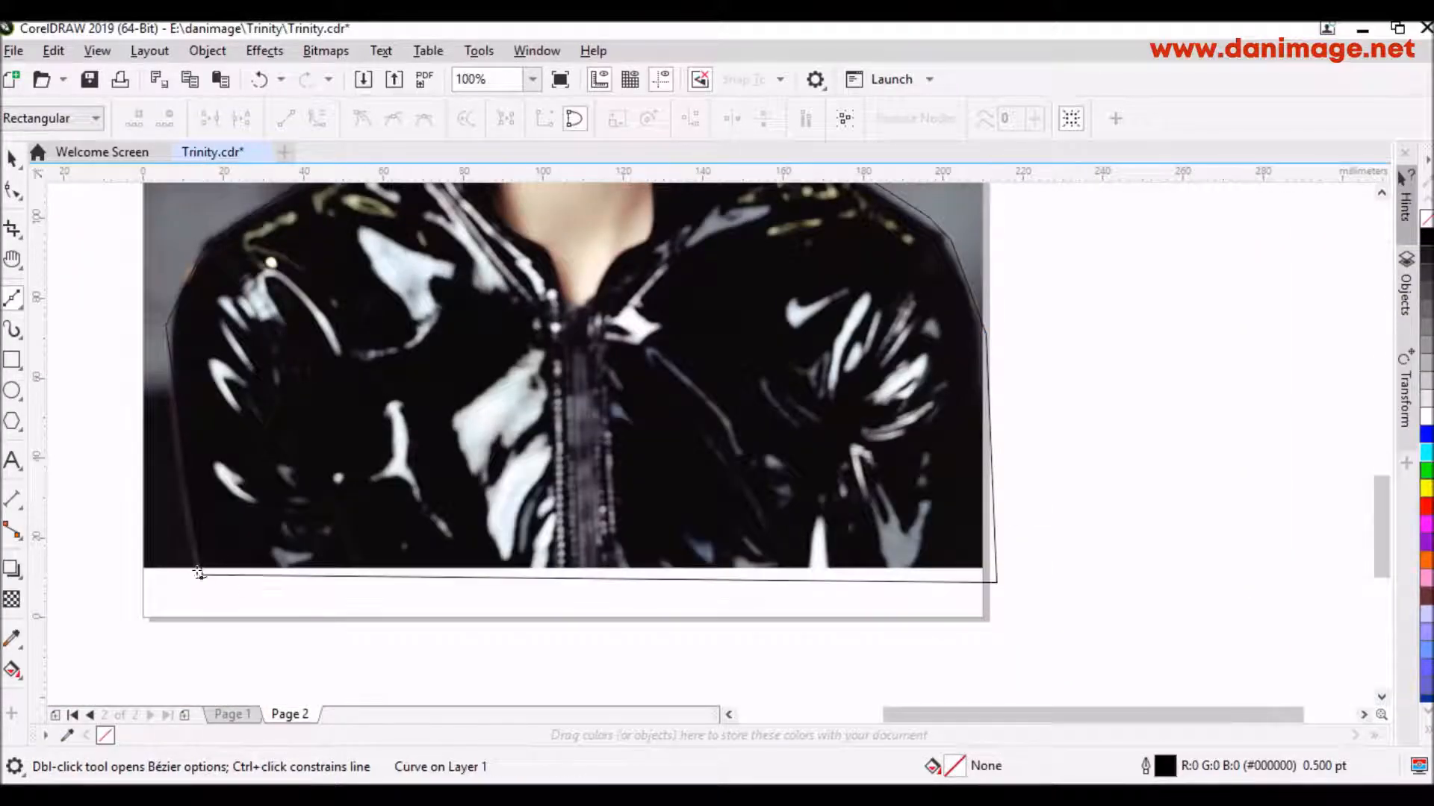
- Select all nodes of the outline with the Shape tool and convert its segments to curves
left_click(14, 191)
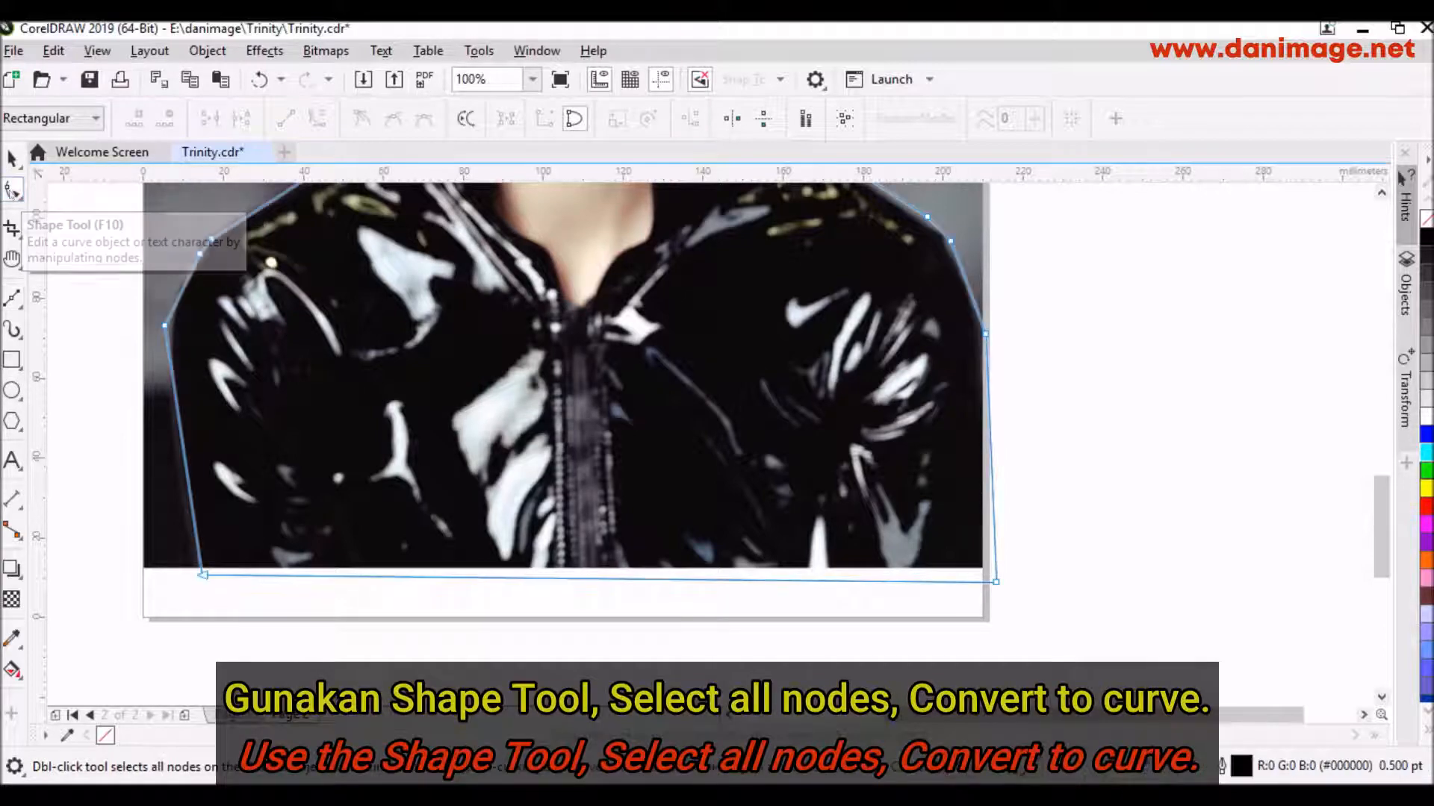
left_click(845, 120)
left_click(317, 118)
- Bend the outline segments to follow the left-hand sleeve and shoulder edge, and make the outer sleeve node smooth
scroll(152, 412, "up", 1)
left_click_drag(210, 466, 196, 466)
scroll(345, 420, "down", 1)
scroll(309, 216, "up", 1)
left_click_drag(259, 356, 244, 351)
mouse_move(295, 287)
left_mouse_down()
mouse_move(308, 266)
mouse_move(287, 267)
left_mouse_up()
left_click(214, 445)
left_click(392, 119)
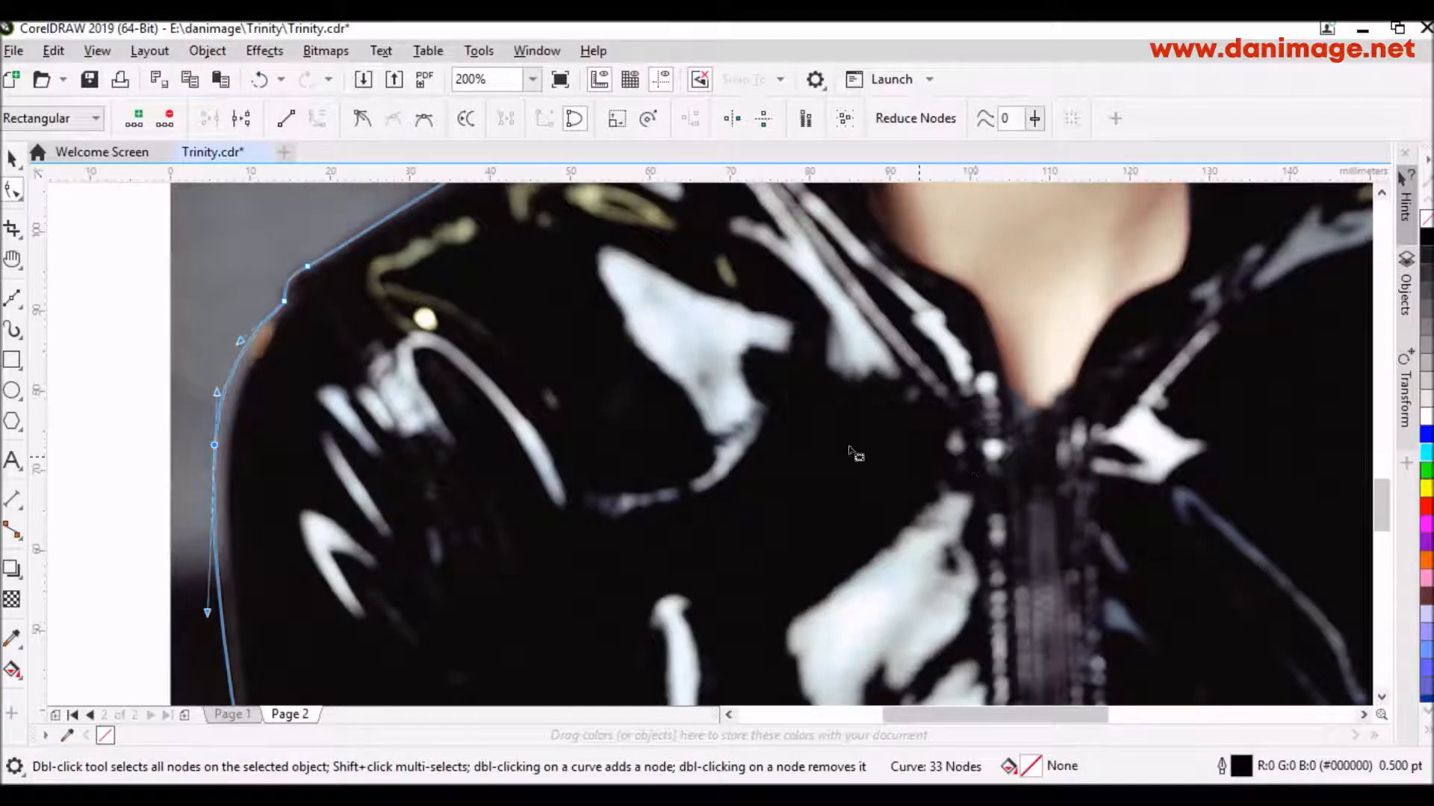
- Make the next outline node smooth and bend the segments along the left-hand shoulder and collar up to the jaw
scroll(982, 474, "down", 1)
scroll(818, 258, "up", 2)
left_click(643, 383)
left_click(393, 119)
scroll(762, 448, "down", 1)
left_click_drag(702, 414, 699, 412)
left_click_drag(619, 471, 615, 469)
scroll(849, 301, "down", 1)
scroll(863, 489, "up", 2)
left_click_drag(854, 428, 845, 422)
left_click_drag(904, 322, 910, 327)
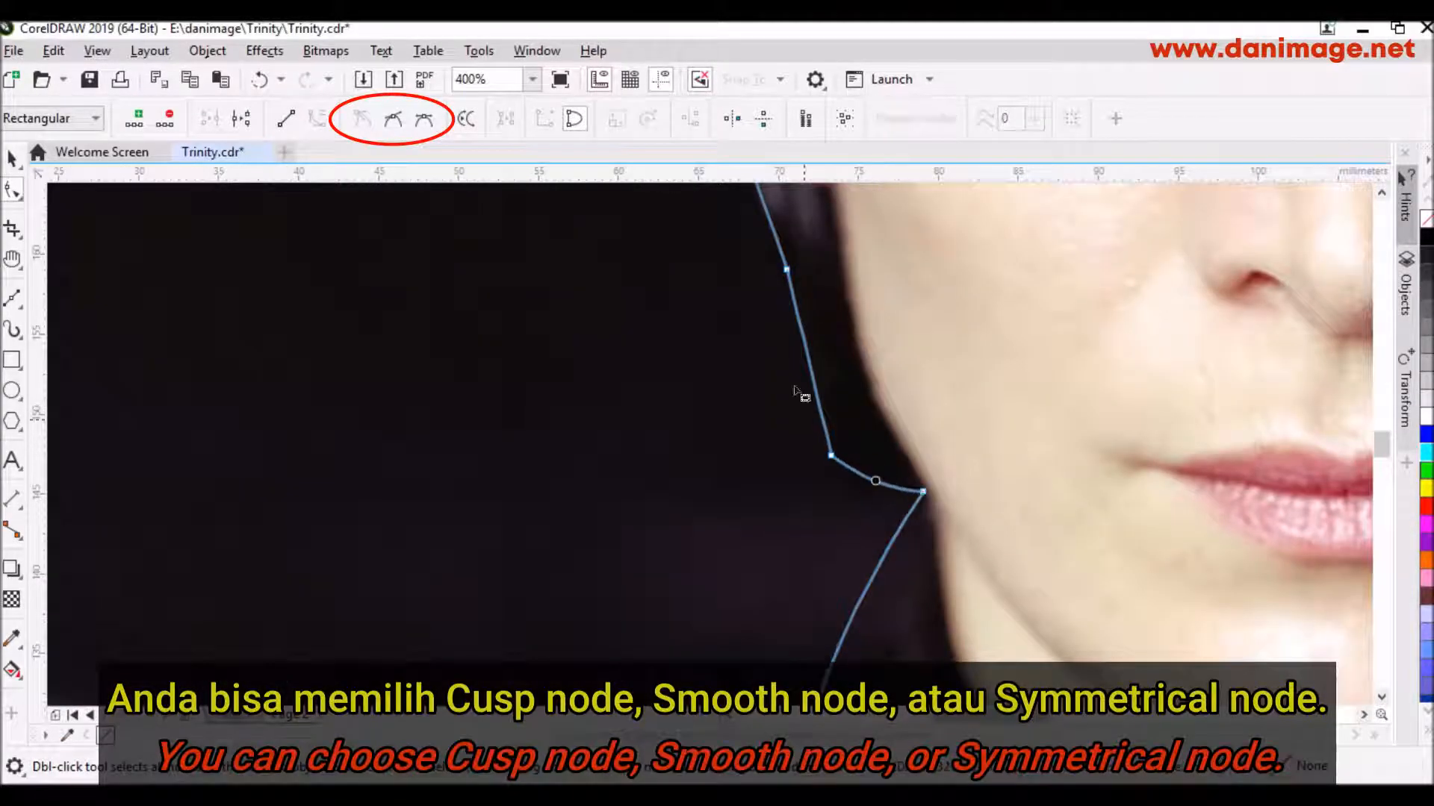
- Curve the outline segments along the left-hand jaw and around the outer edge of the ear to the hairline
left_click_drag(799, 397, 796, 475)
left_click(831, 457)
scroll(894, 436, "down", 1)
scroll(805, 390, "up", 1)
left_click(800, 474)
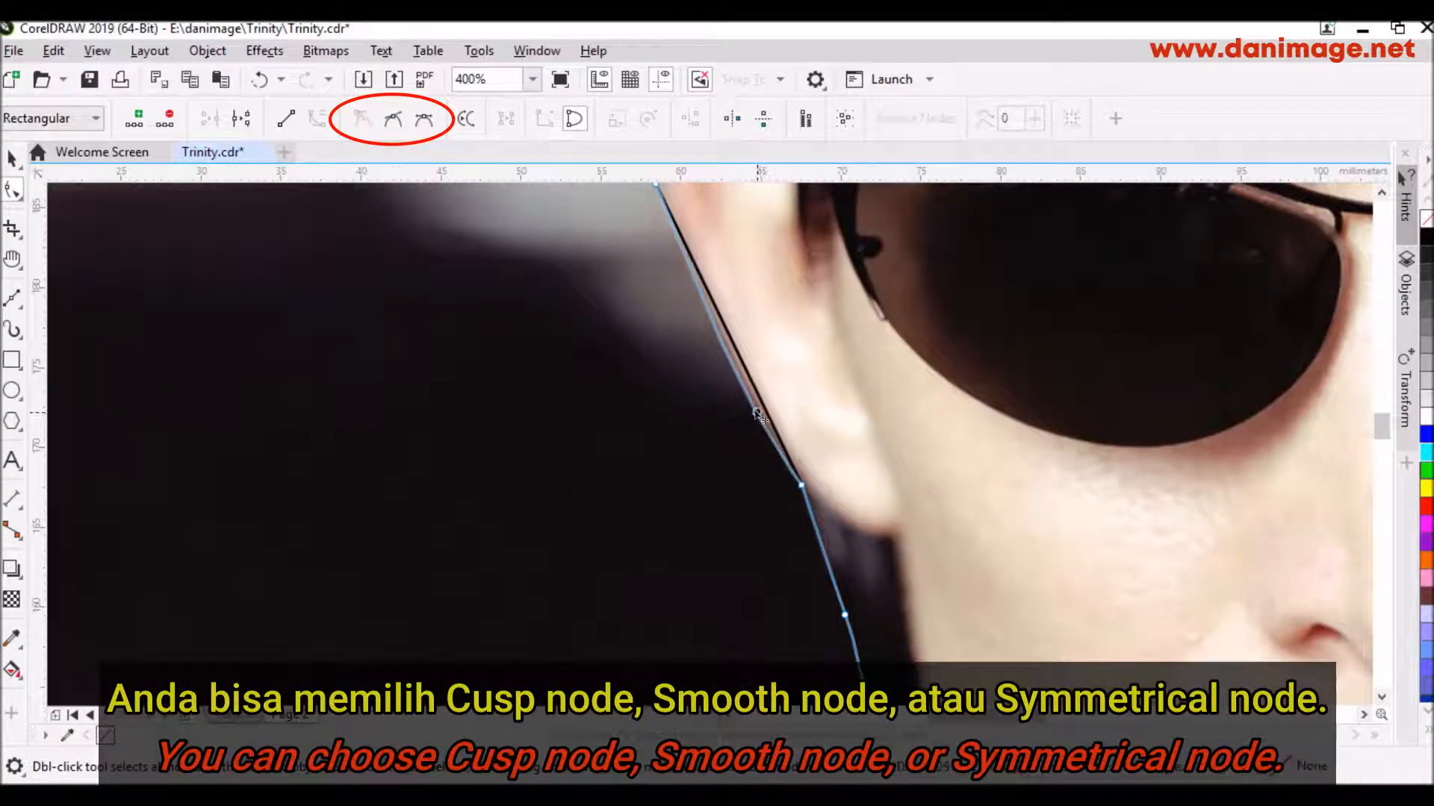
scroll(726, 315, "down", 1)
left_click_drag(700, 310, 698, 310)
left_click(692, 409)
left_click_drag(692, 410, 696, 416)
scroll(777, 485, "down", 1)
scroll(745, 396, "up", 1)
left_click(746, 397)
scroll(746, 398, "down", 2)
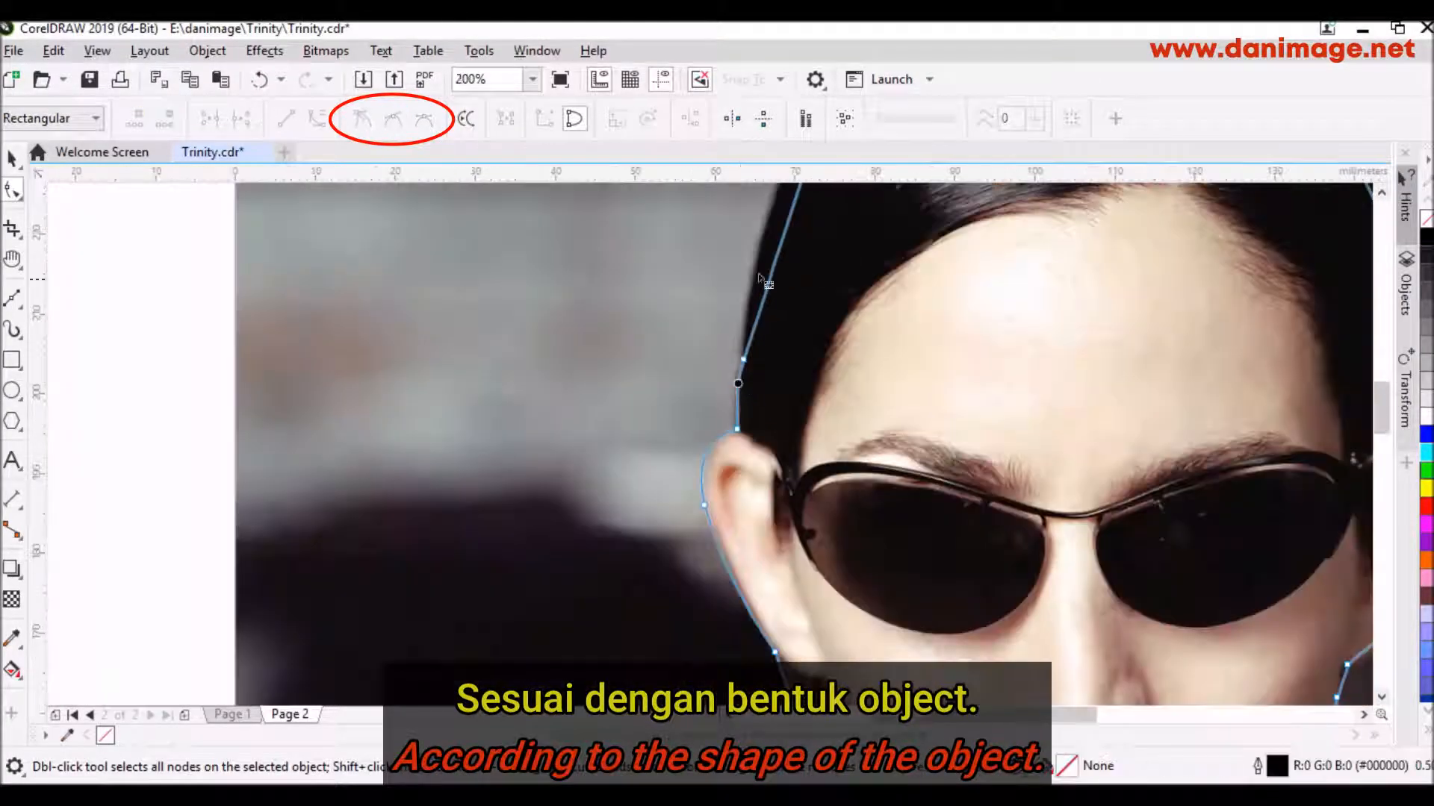
- Bend the outline segments to follow the left-hand side of the hair and the crown of the head
scroll(821, 345, "up", 1)
left_click_drag(796, 363, 702, 351)
scroll(688, 413, "down", 1)
scroll(829, 273, "up", 2)
scroll(750, 401, "down", 1)
scroll(851, 329, "up", 1)
left_click_drag(855, 335, 864, 316)
left_click_drag(1044, 330, 1044, 328)
- Curve the outline segments down the right-hand side of the hair to the top of the ear
scroll(1044, 329, "down", 1)
scroll(1058, 379, "up", 1)
left_click_drag(1060, 382, 1014, 336)
scroll(1014, 336, "down", 1)
scroll(1014, 481, "up", 1)
left_click_drag(1014, 480, 1009, 485)
scroll(1014, 482, "down", 1)
scroll(984, 567, "up", 1)
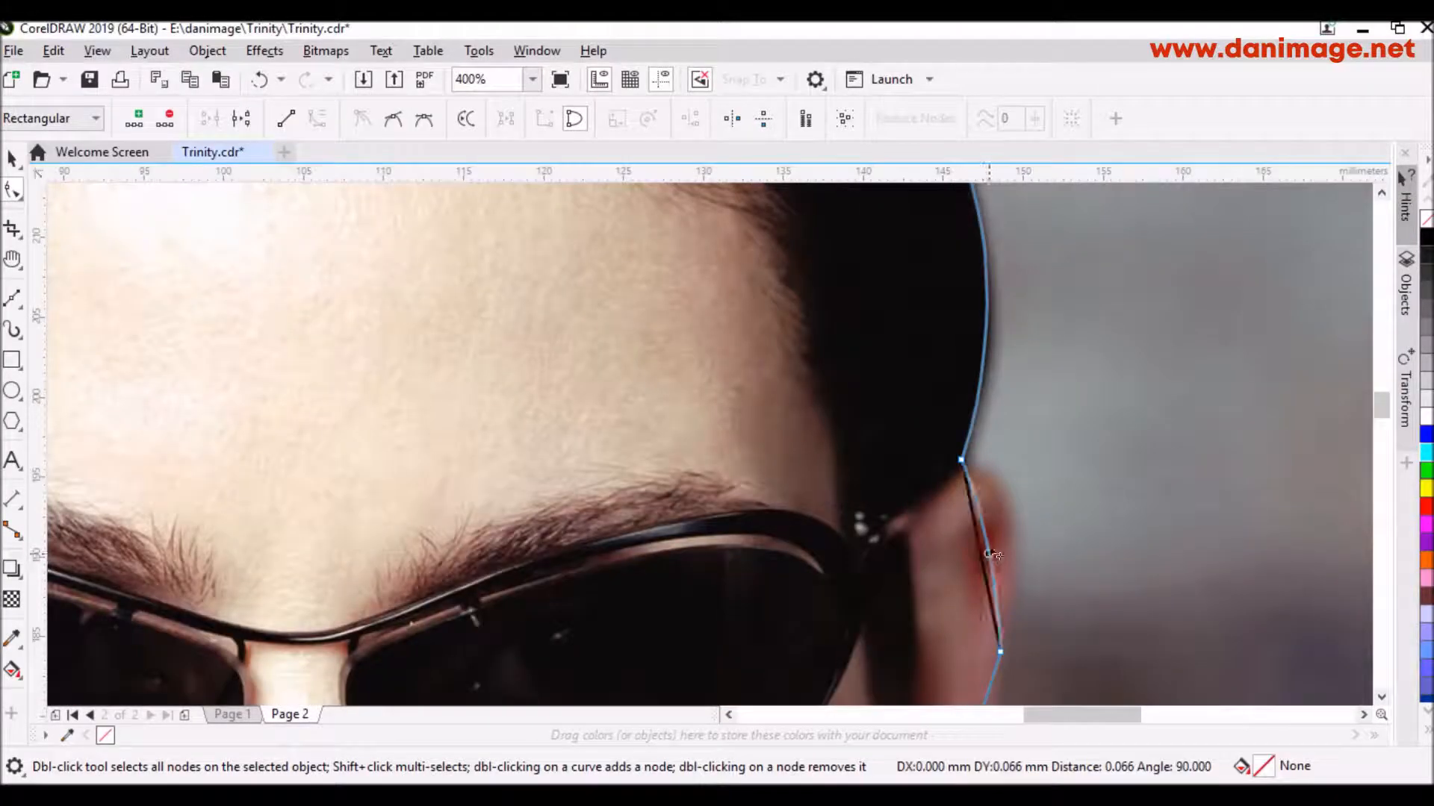
- Bend the outline around the outer edge of the right-hand ear and make its outermost node smooth
left_click_drag(983, 565, 1010, 516)
scroll(993, 519, "down", 1)
scroll(972, 663, "up", 1)
left_click_drag(955, 620, 964, 619)
scroll(947, 534, "down", 1)
left_click(964, 521)
left_click(393, 119)
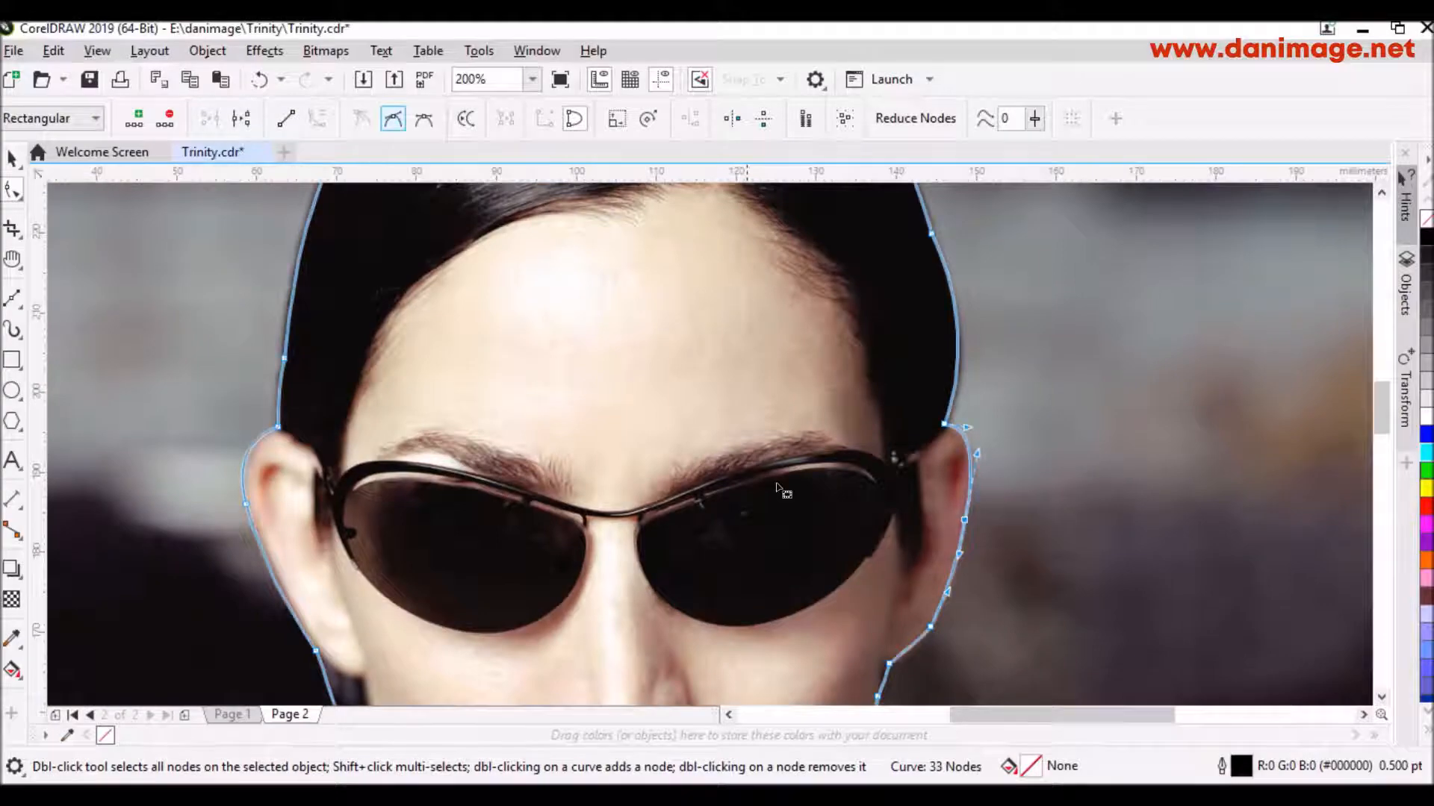
- Curve the outline segment under the right-hand earlobe and make the node on the lower ear smooth
scroll(953, 612, "up", 1)
scroll(963, 314, "down", 1)
scroll(900, 590, "up", 1)
left_click_drag(930, 396, 939, 414)
left_click(973, 361)
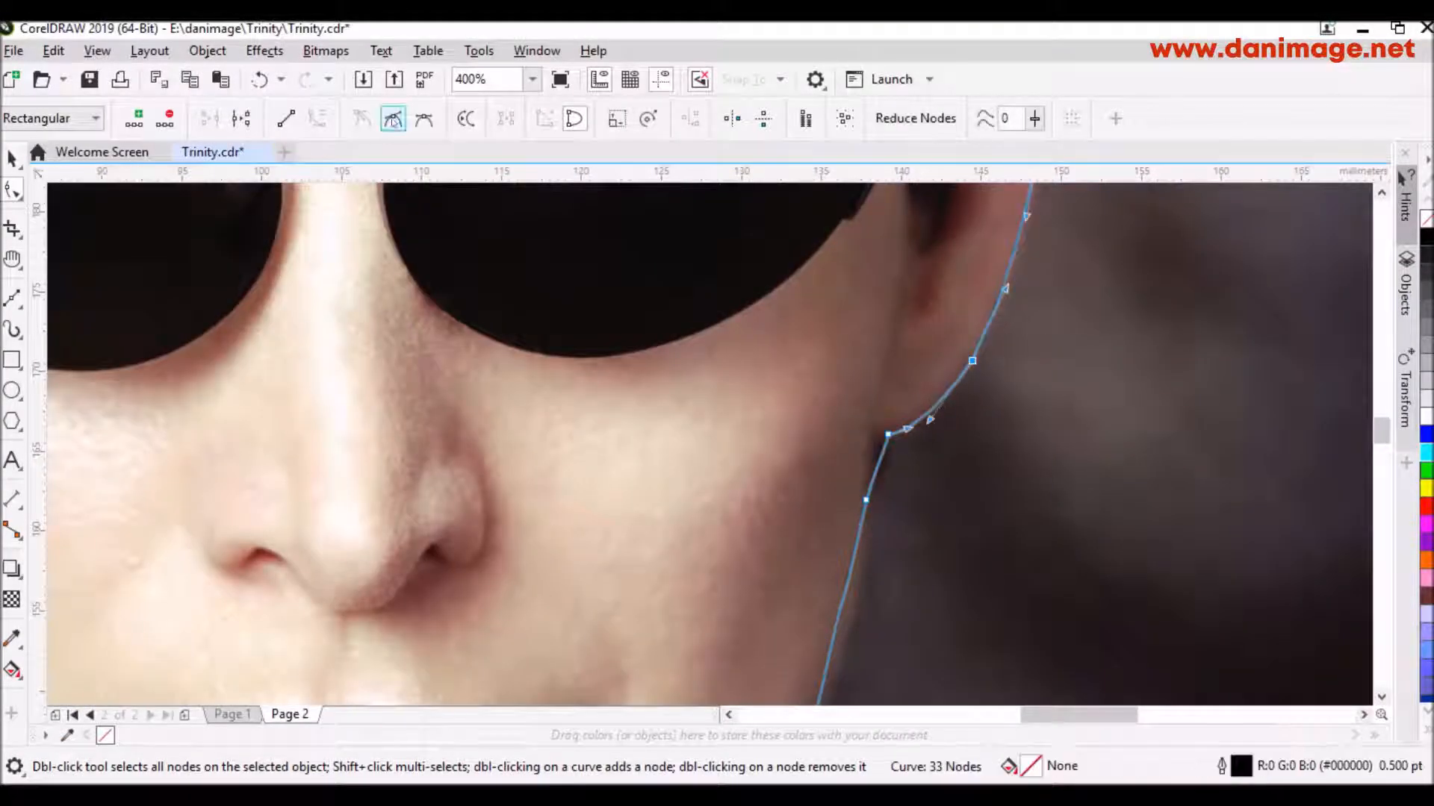
left_click(392, 119)
- Bend the outline along the right-hand cheek and make the node on the outside of the collar smooth
scroll(713, 321, "down", 1)
scroll(792, 419, "up", 1)
left_click_drag(774, 472, 784, 496)
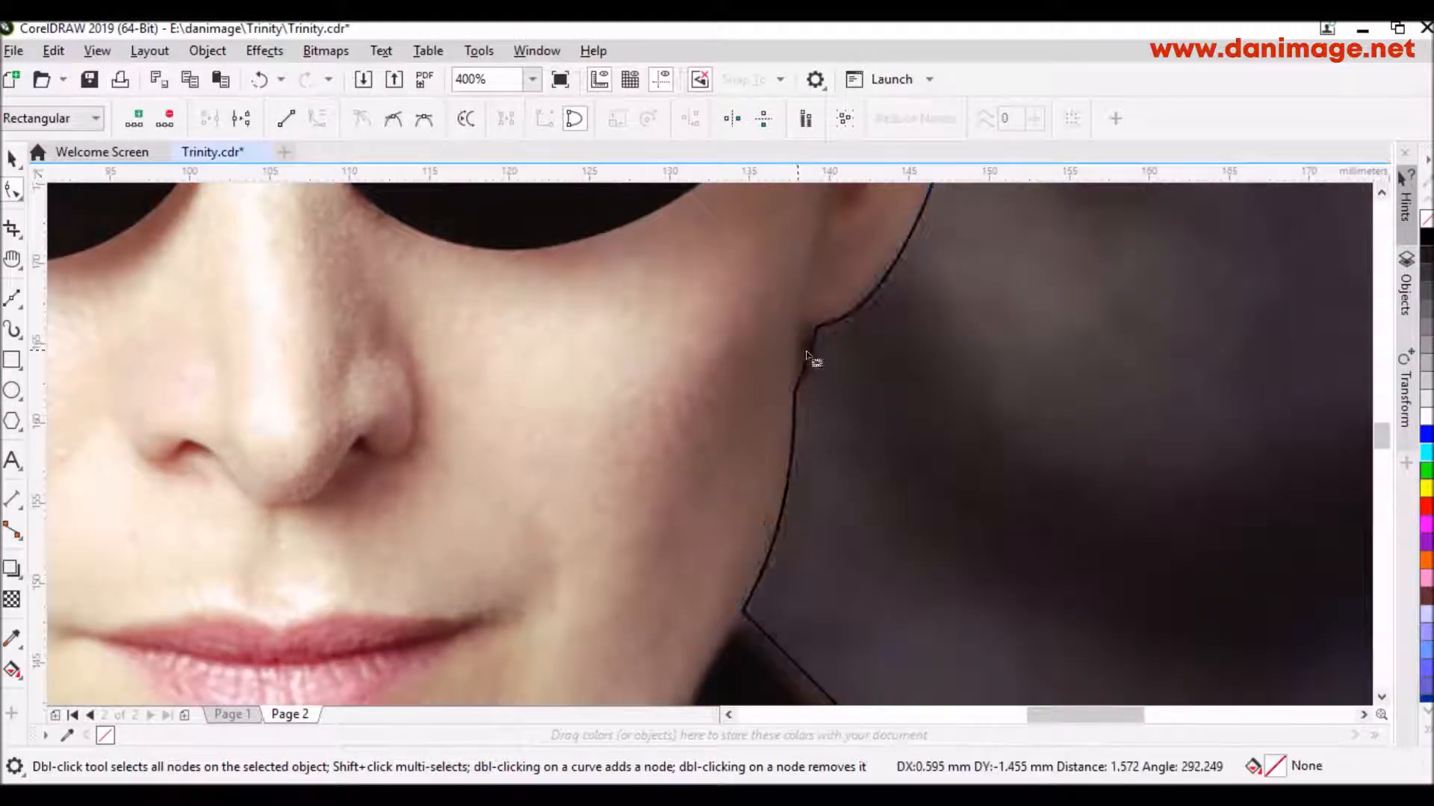
scroll(798, 362, "down", 1)
scroll(719, 458, "up", 1)
left_click_drag(624, 398, 624, 401)
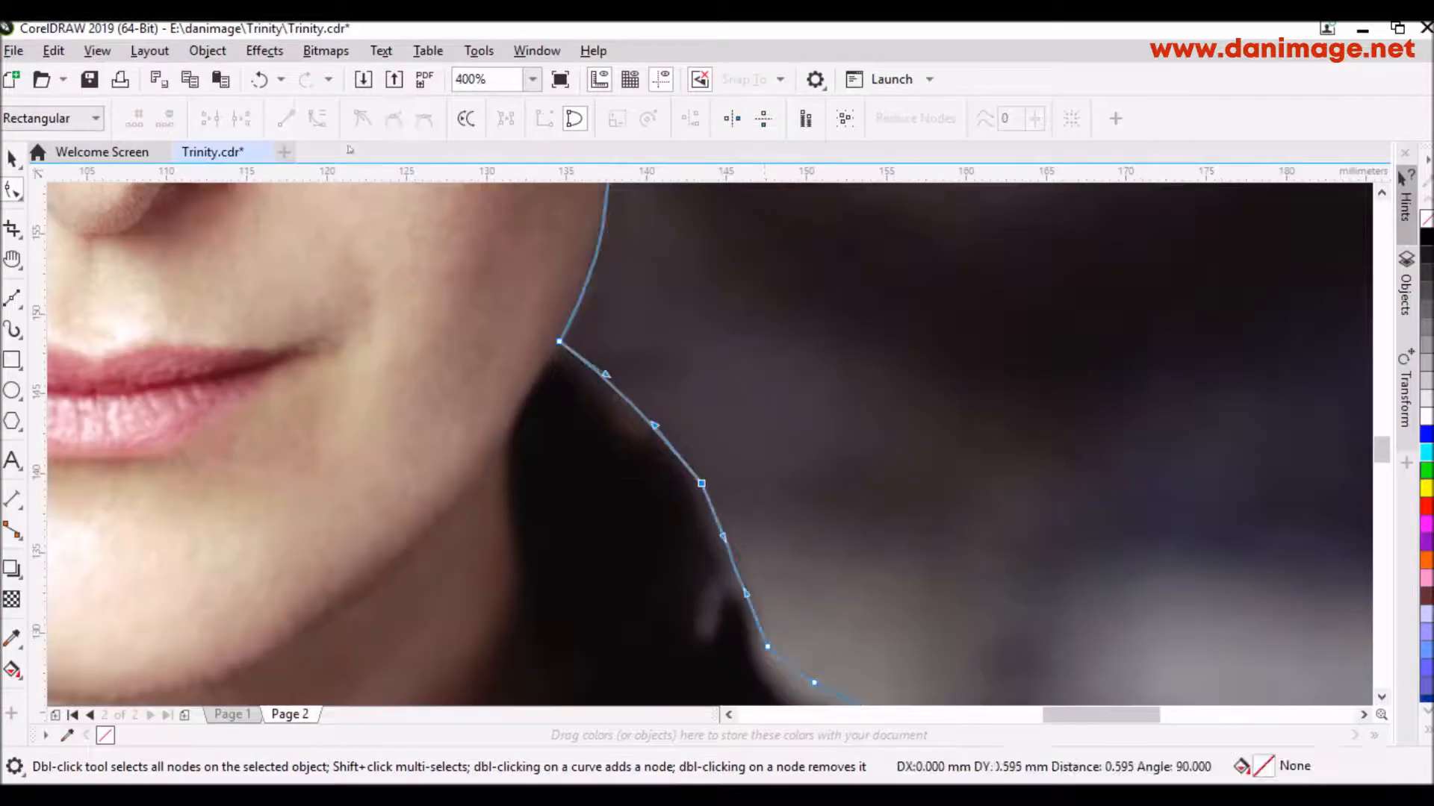
left_click(392, 120)
- Curve the outline at the base of the right-hand collar and along the shoulder and upper sleeve edge
scroll(589, 378, "down", 1)
scroll(691, 522, "up", 1)
left_click_drag(691, 521, 685, 523)
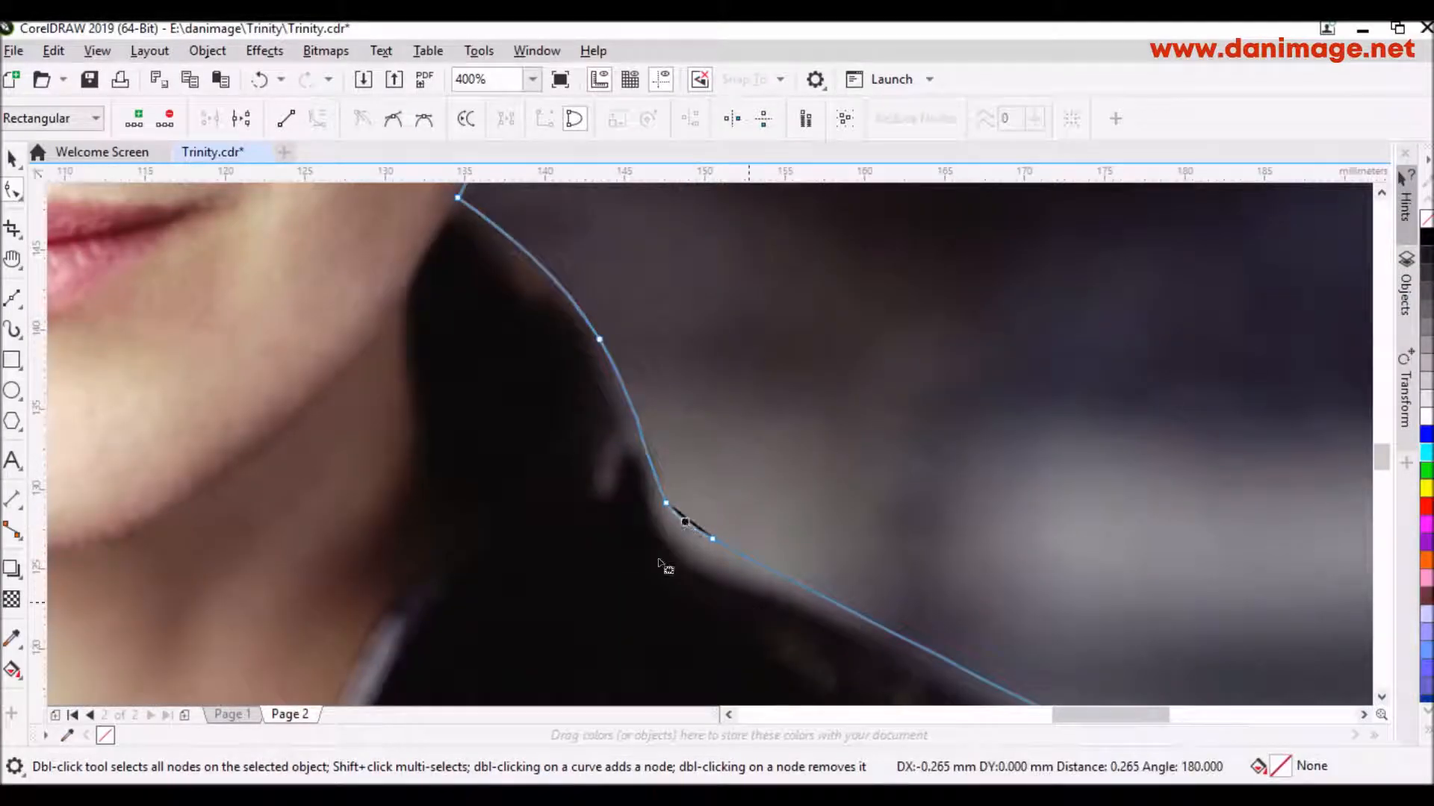
scroll(657, 562, "down", 1)
scroll(729, 518, "up", 1)
left_click_drag(726, 452, 736, 435)
scroll(736, 434, "down", 1)
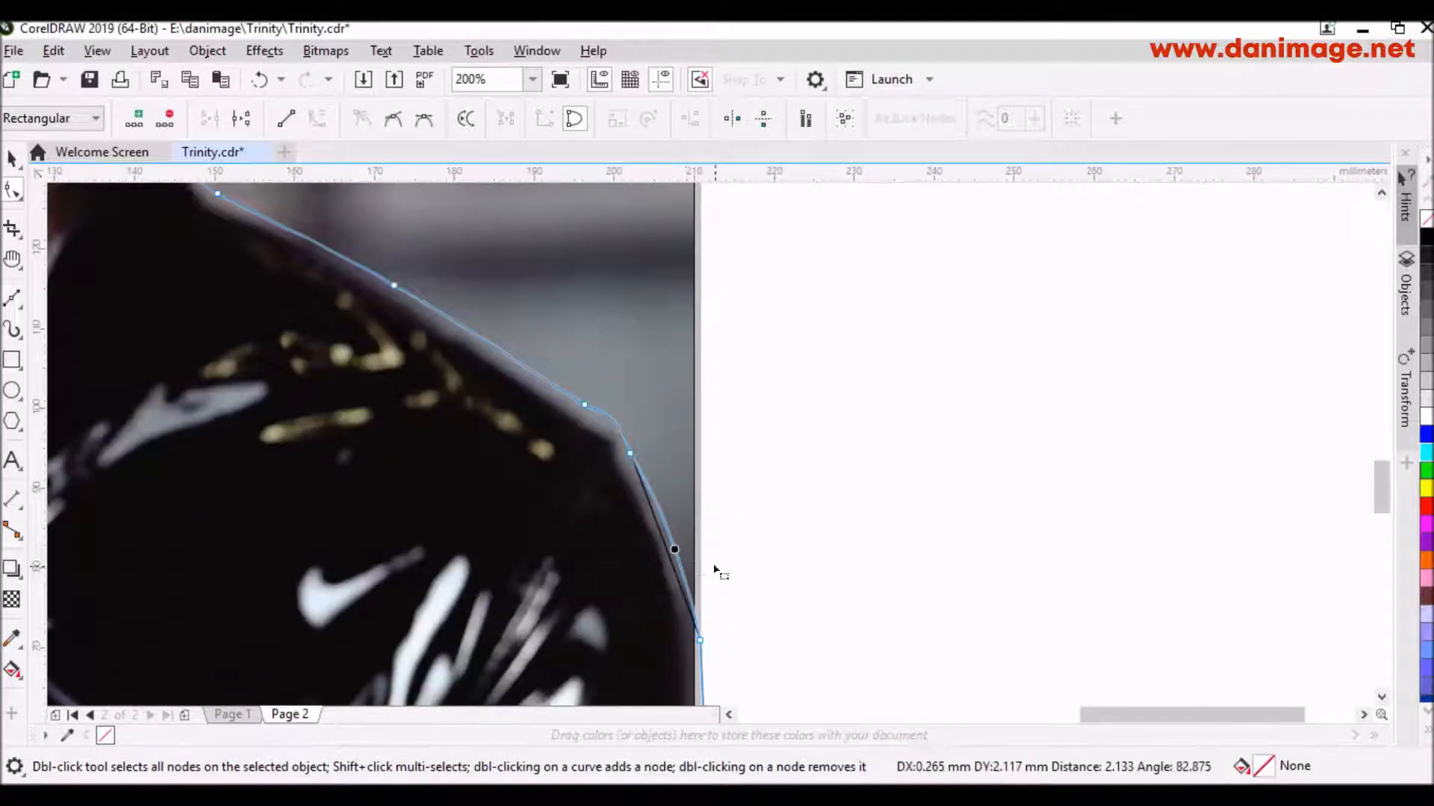
scroll(714, 570, "down", 1)
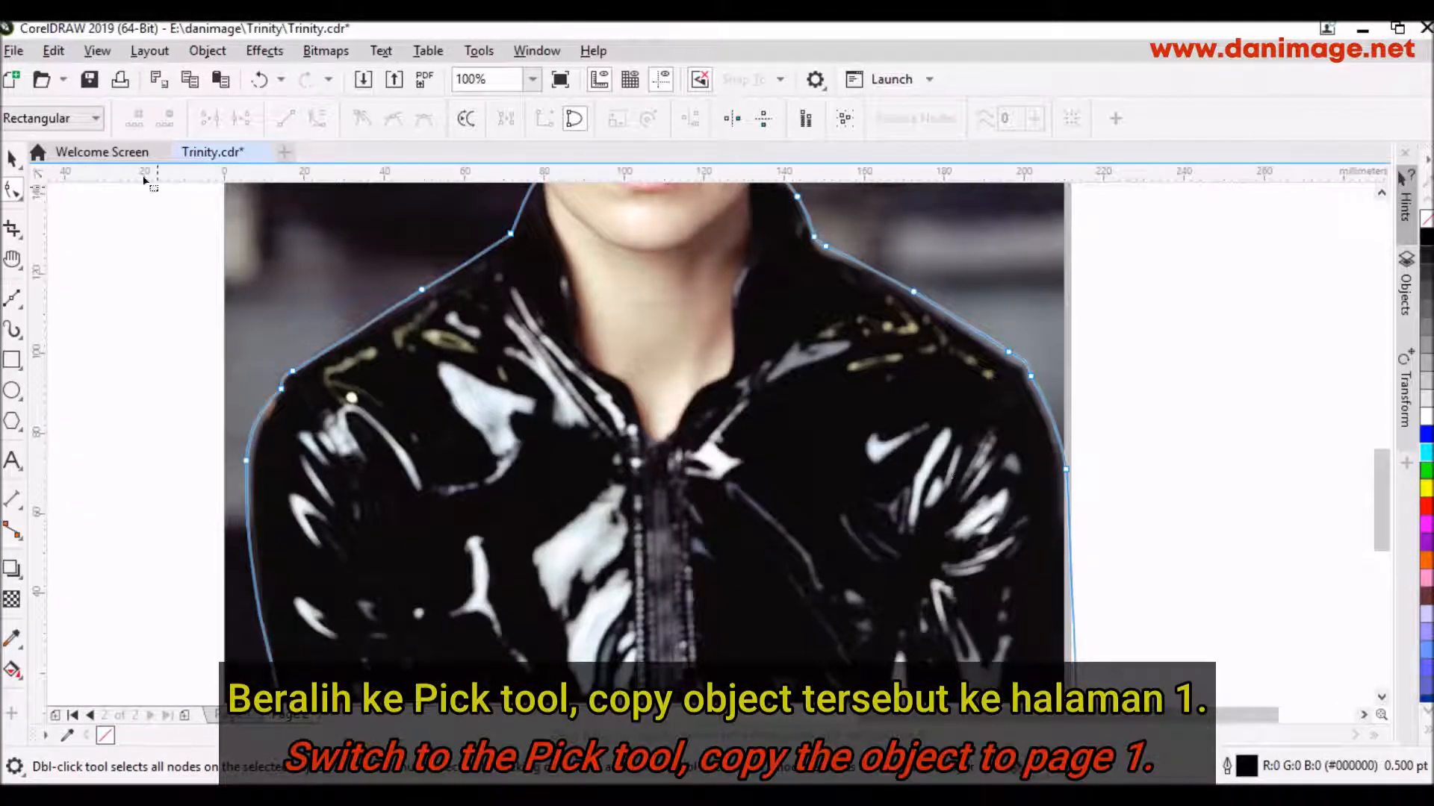
- Copy the finished outline from page 2 and paste it over the traced image on page 1
left_click(11, 157)
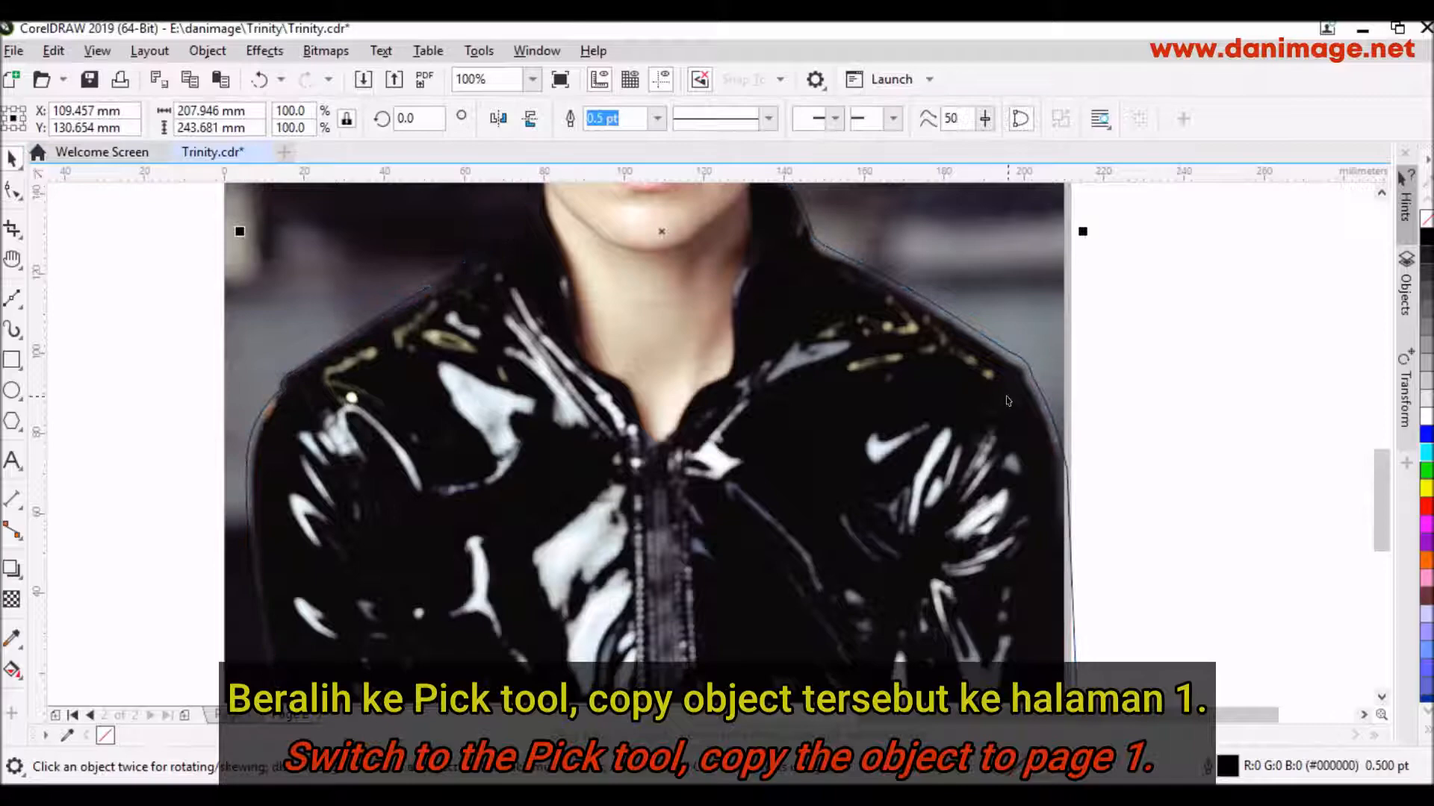
right_click(970, 328)
left_click(1022, 274)
key("Page_Up")
right_click(677, 332)
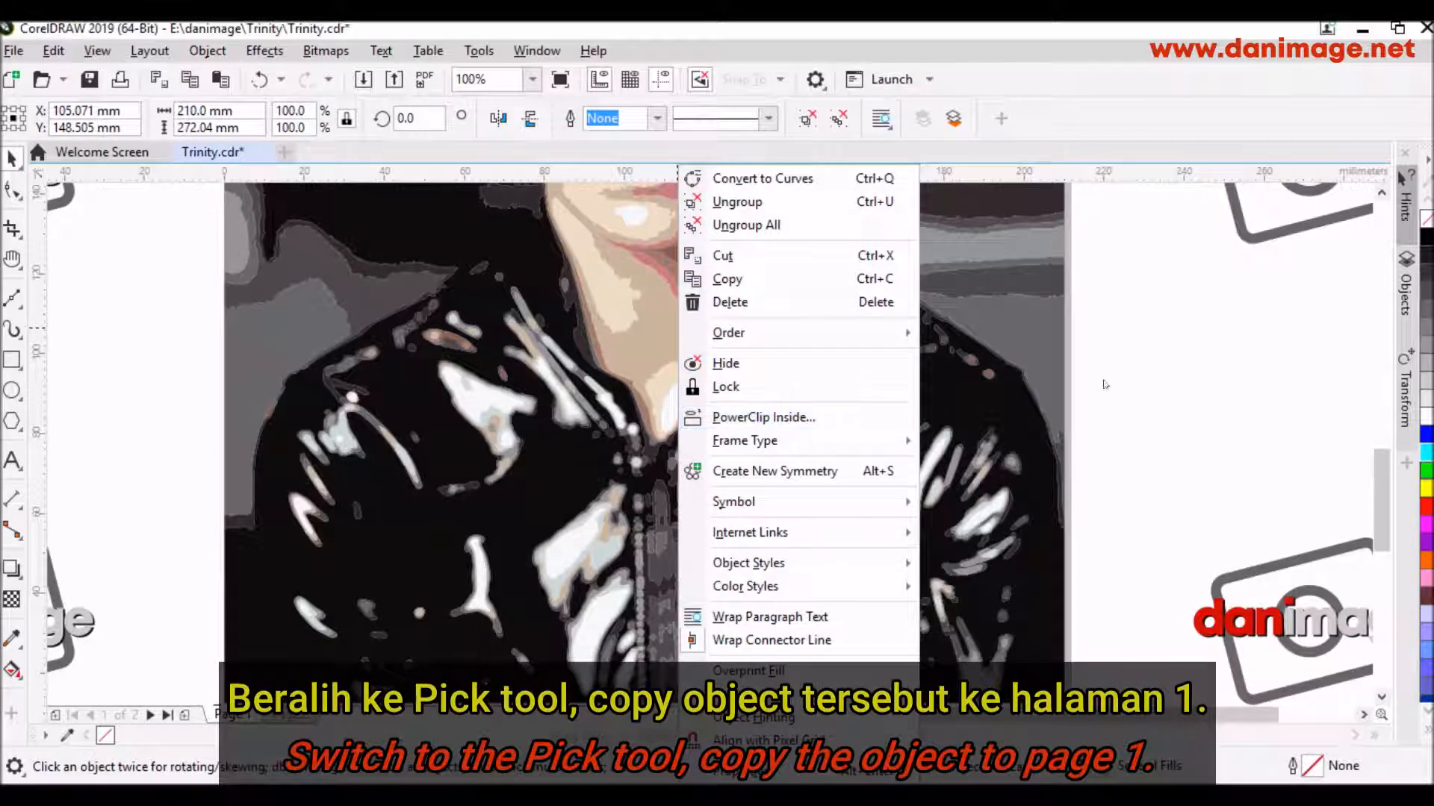
left_click(1115, 375)
right_click(1118, 334)
left_click(1167, 495)
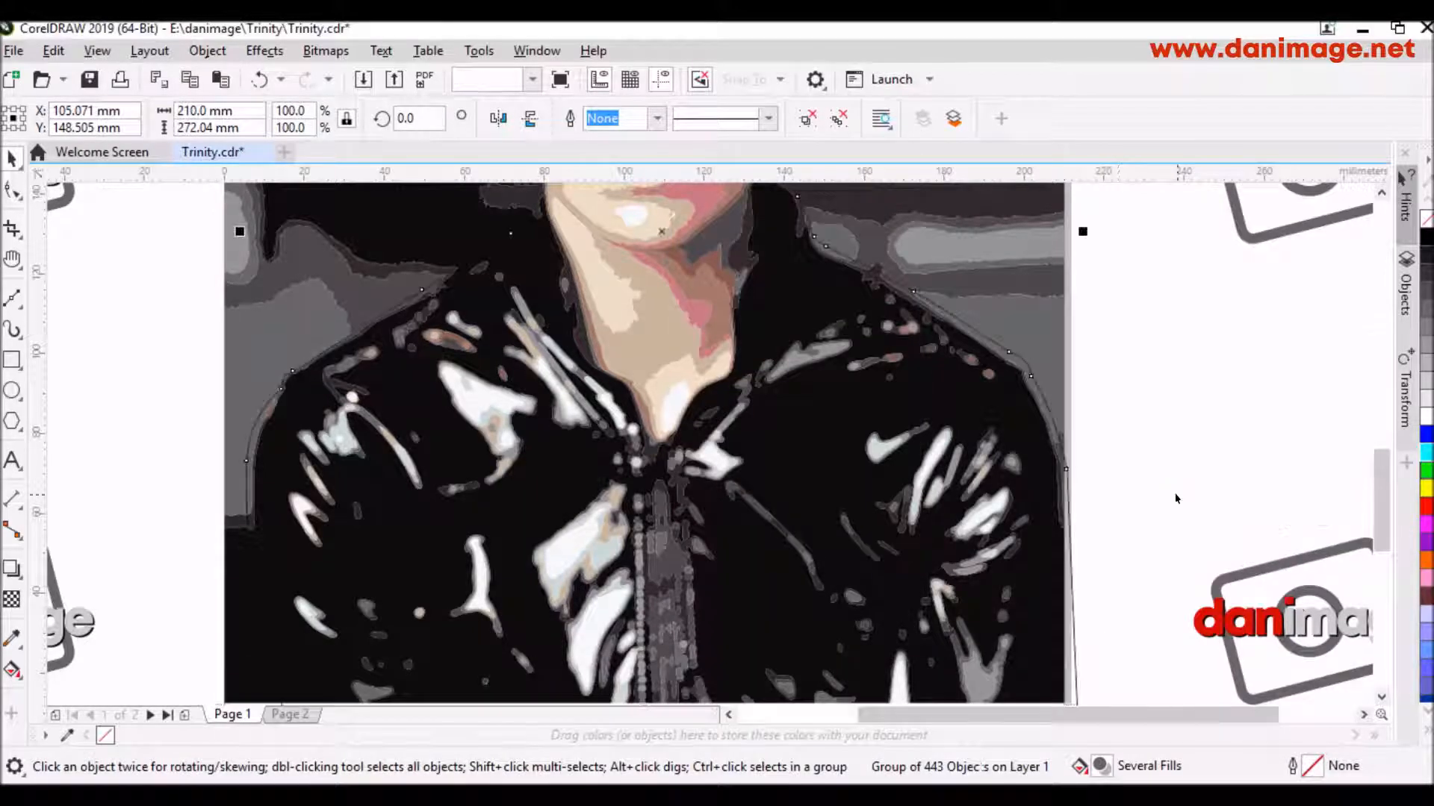
- Add the traced vector image to the selected outline and intersect the two objects
scroll(802, 414, "down", 3)
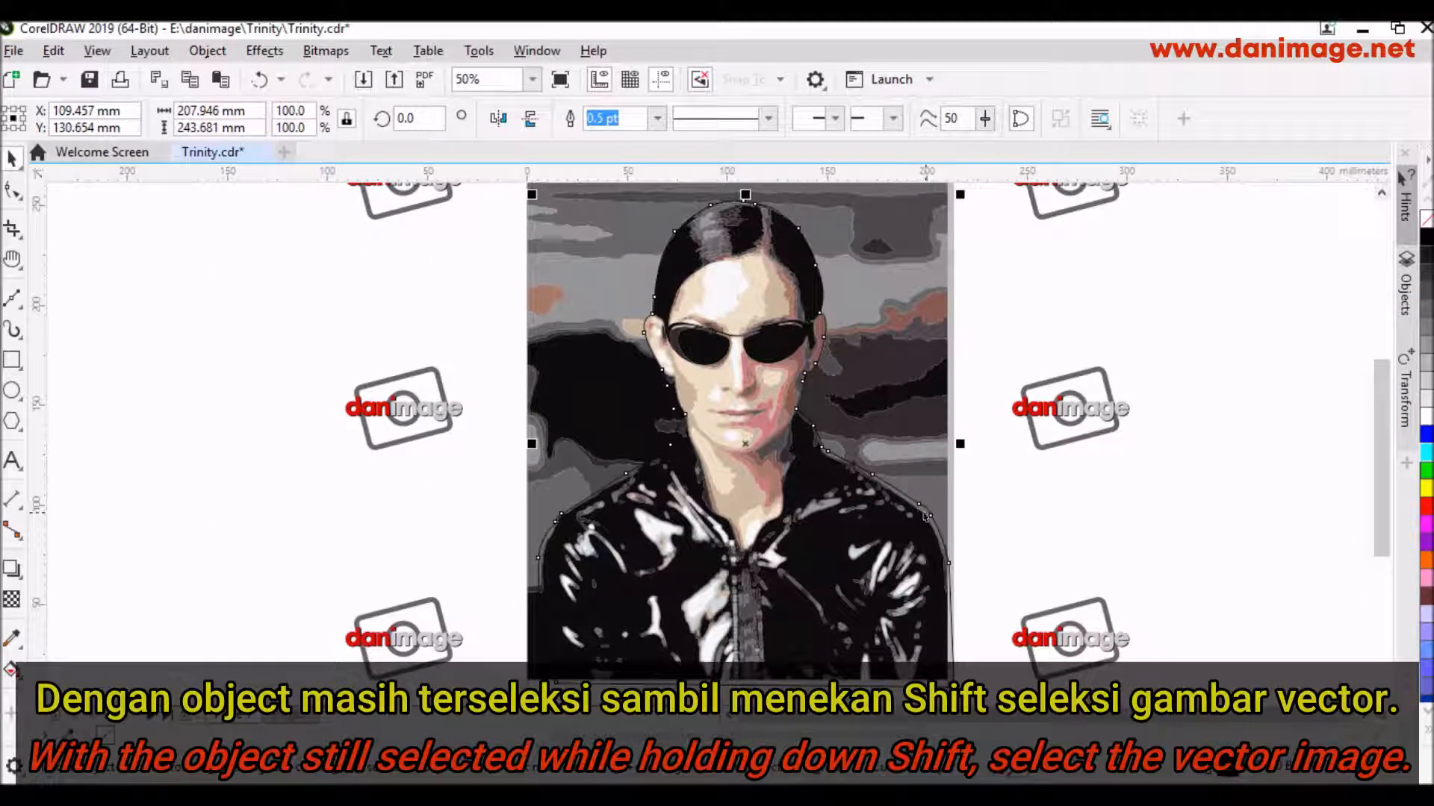
left_click(864, 344, "shift")
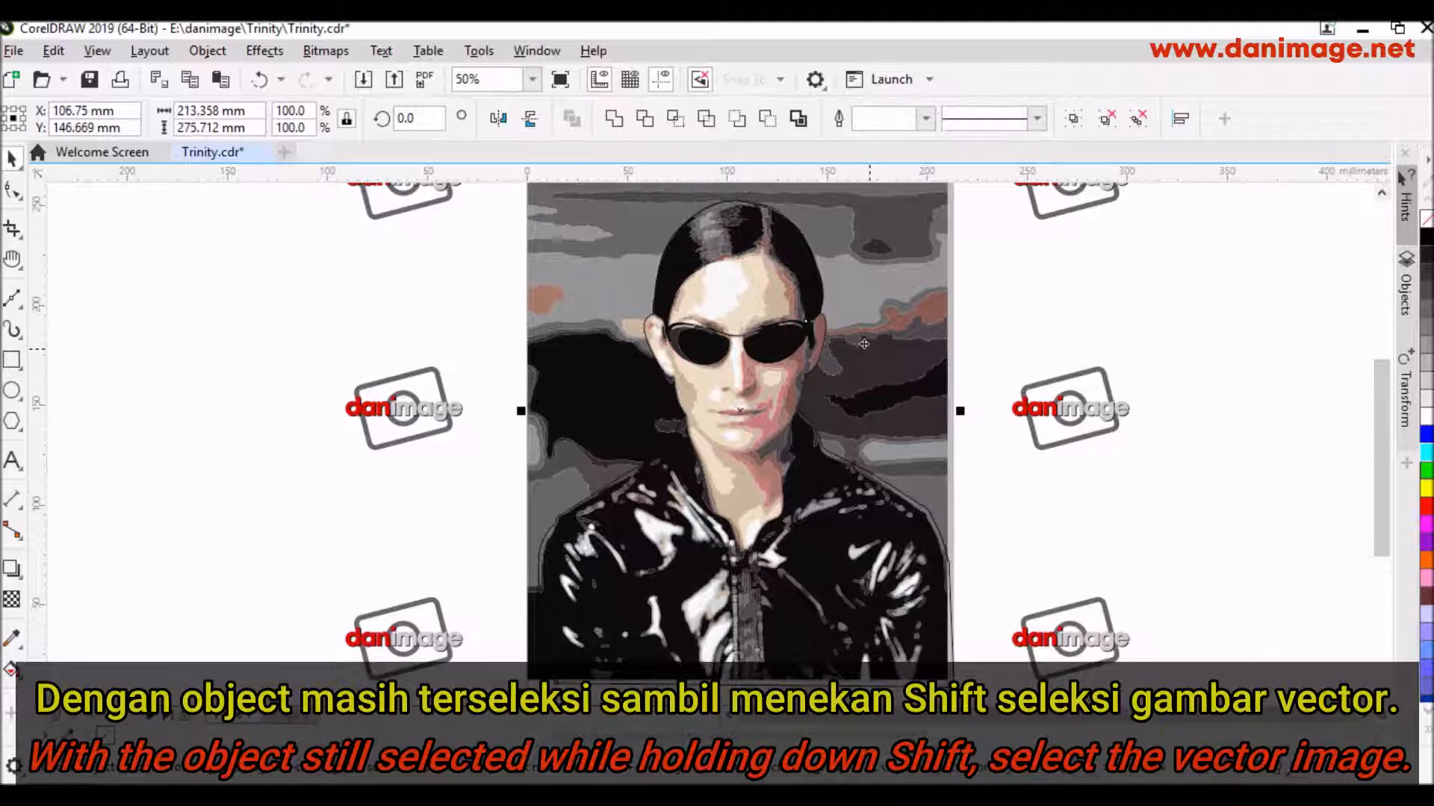
left_click(676, 118)
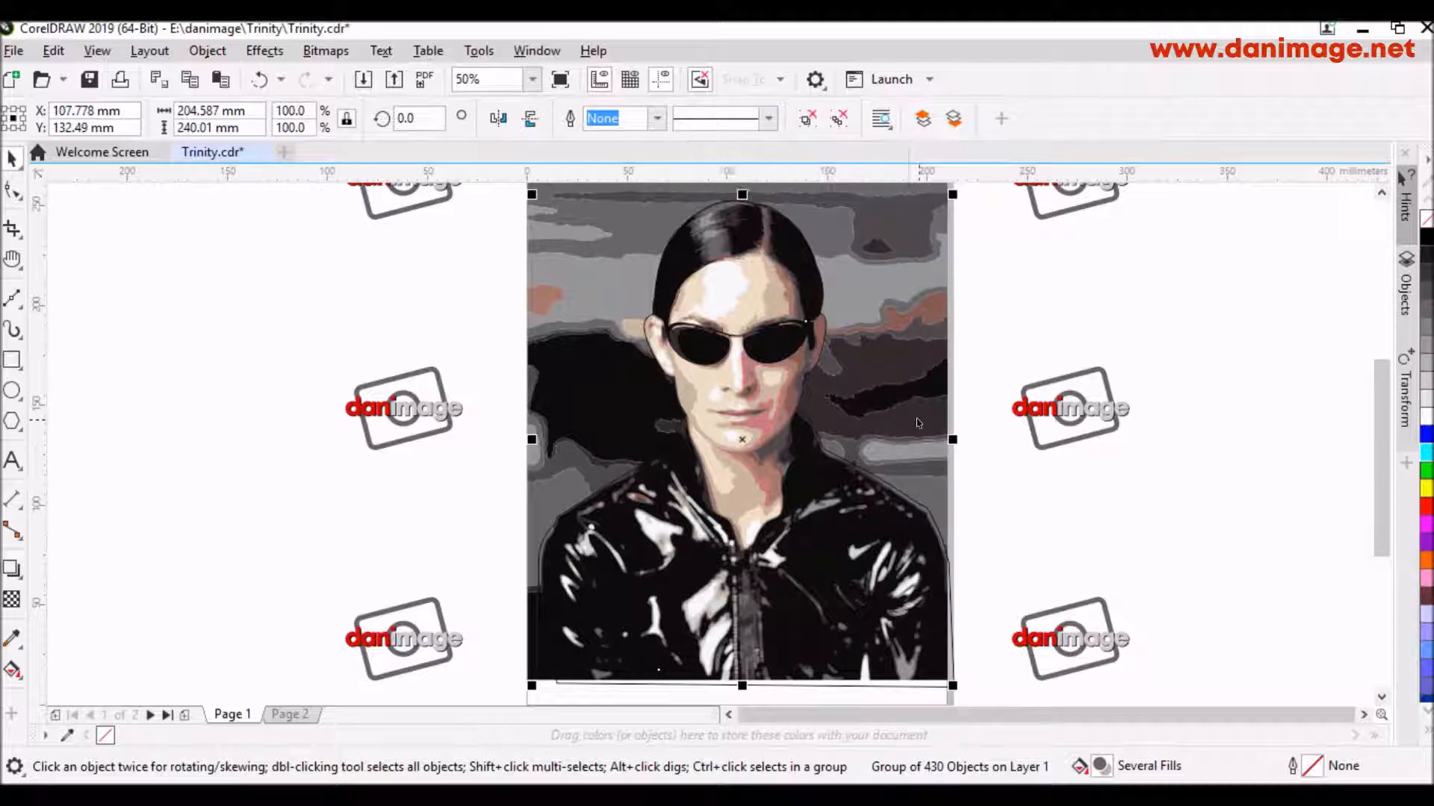
- Move the selected cut-out figure aside to inspect it, and undo the move
scroll(920, 422, "down", 1)
left_click_drag(870, 461, 1008, 471)
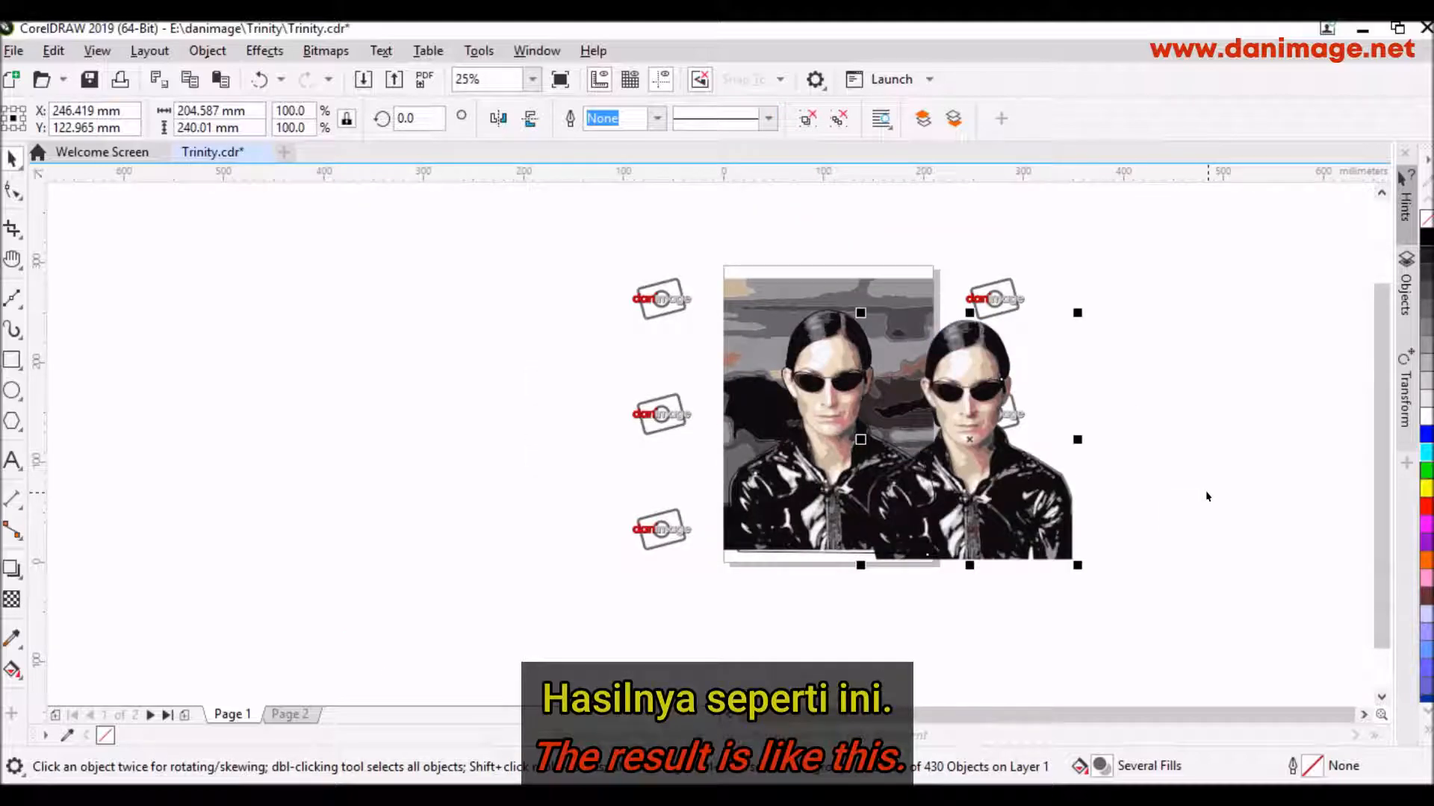
left_click(269, 77)
- Delete the full traced image behind the cut-out figure and the leftover outline curve
scroll(932, 244, "up", 1)
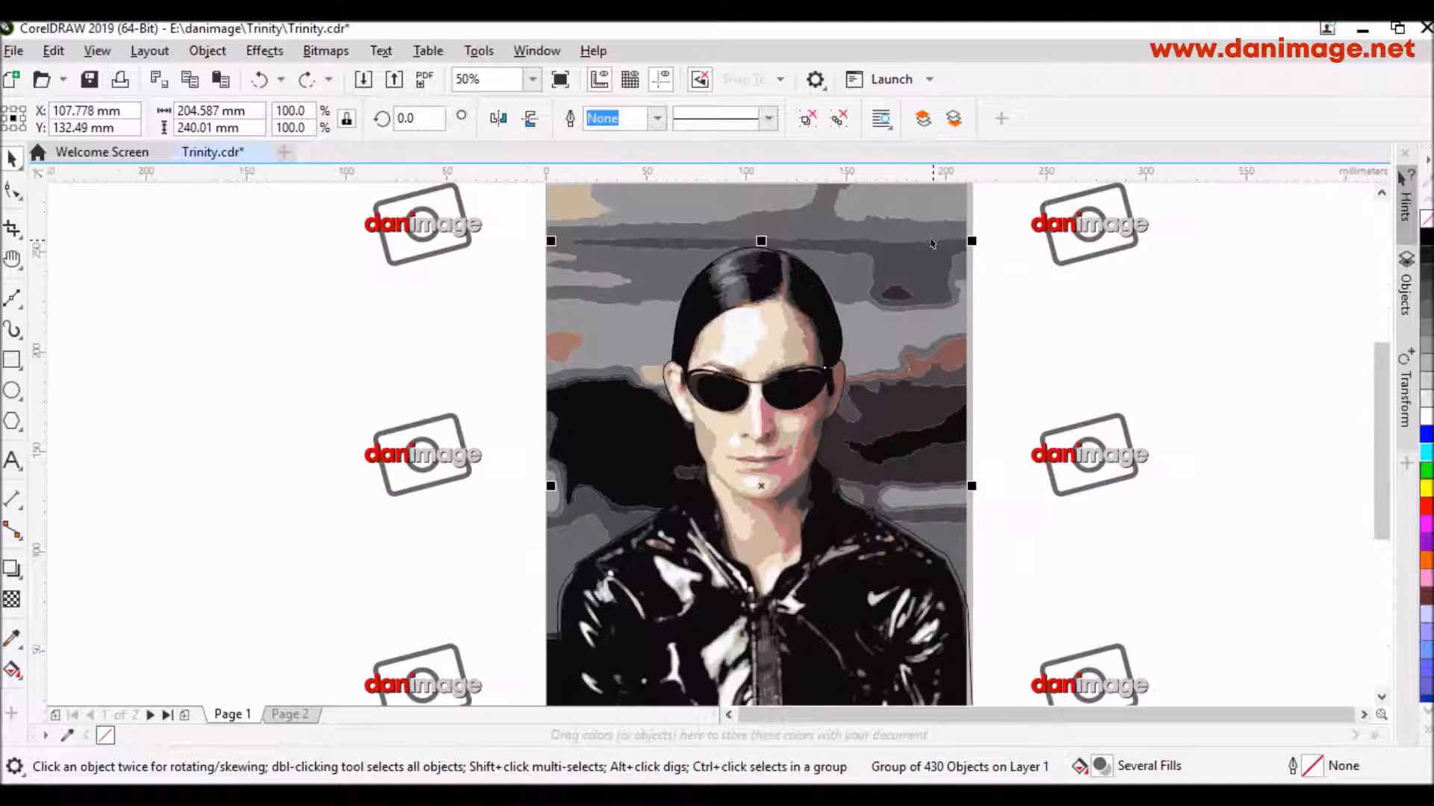
key("Delete")
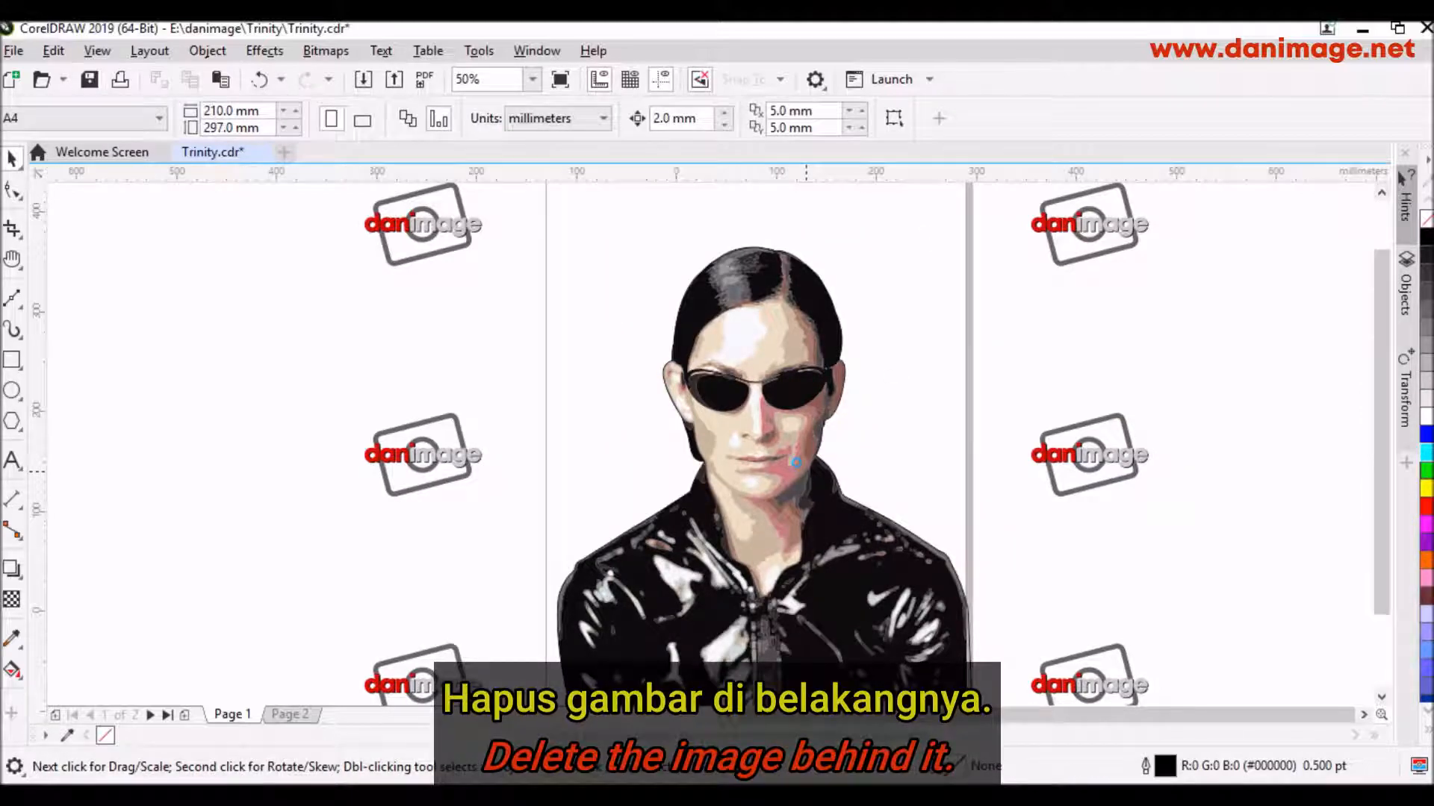
scroll(806, 474, "down", 1)
scroll(869, 609, "up", 1)
left_click(913, 586)
key("Delete")
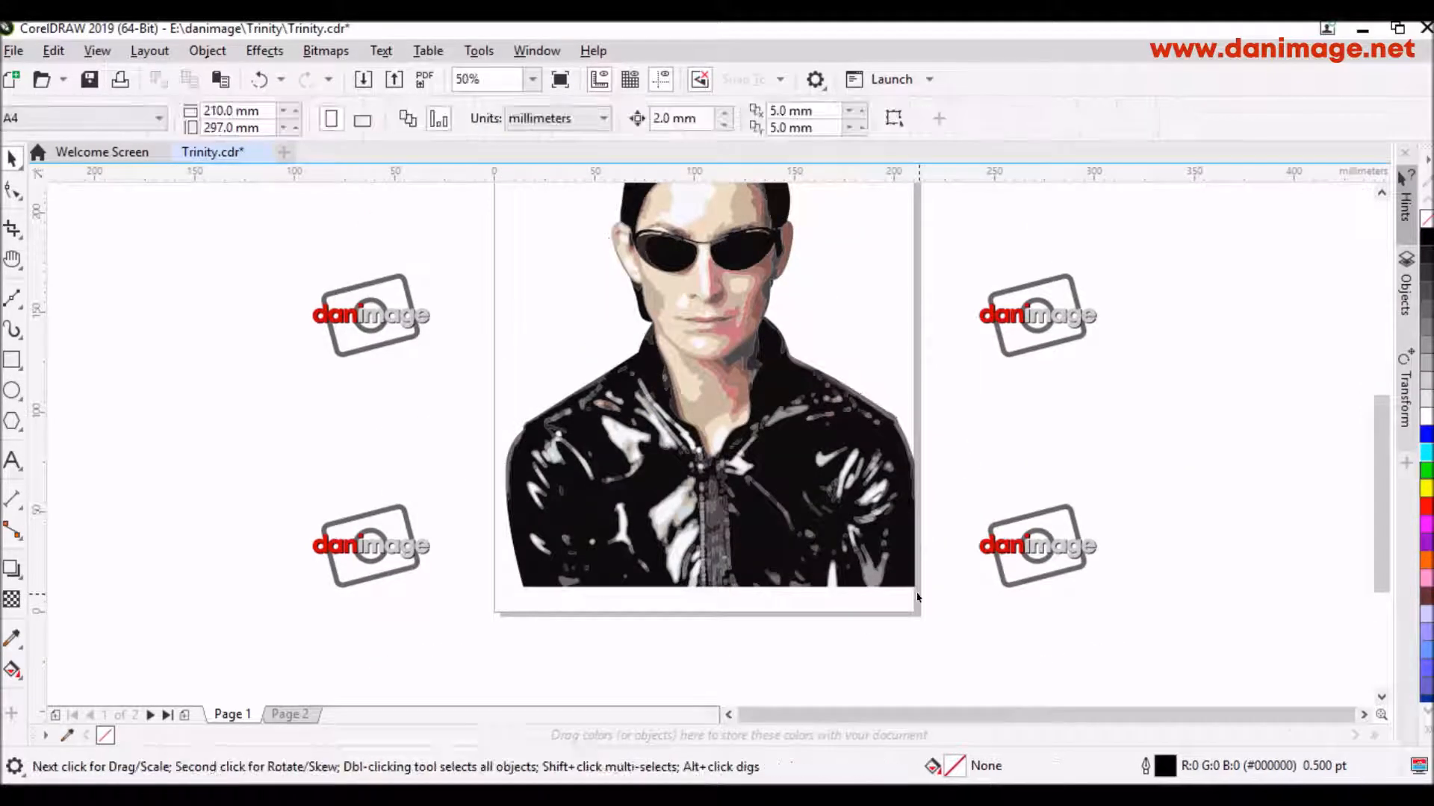
- Add a page-sized rectangle behind the cut-out figure as a background
key("F4")
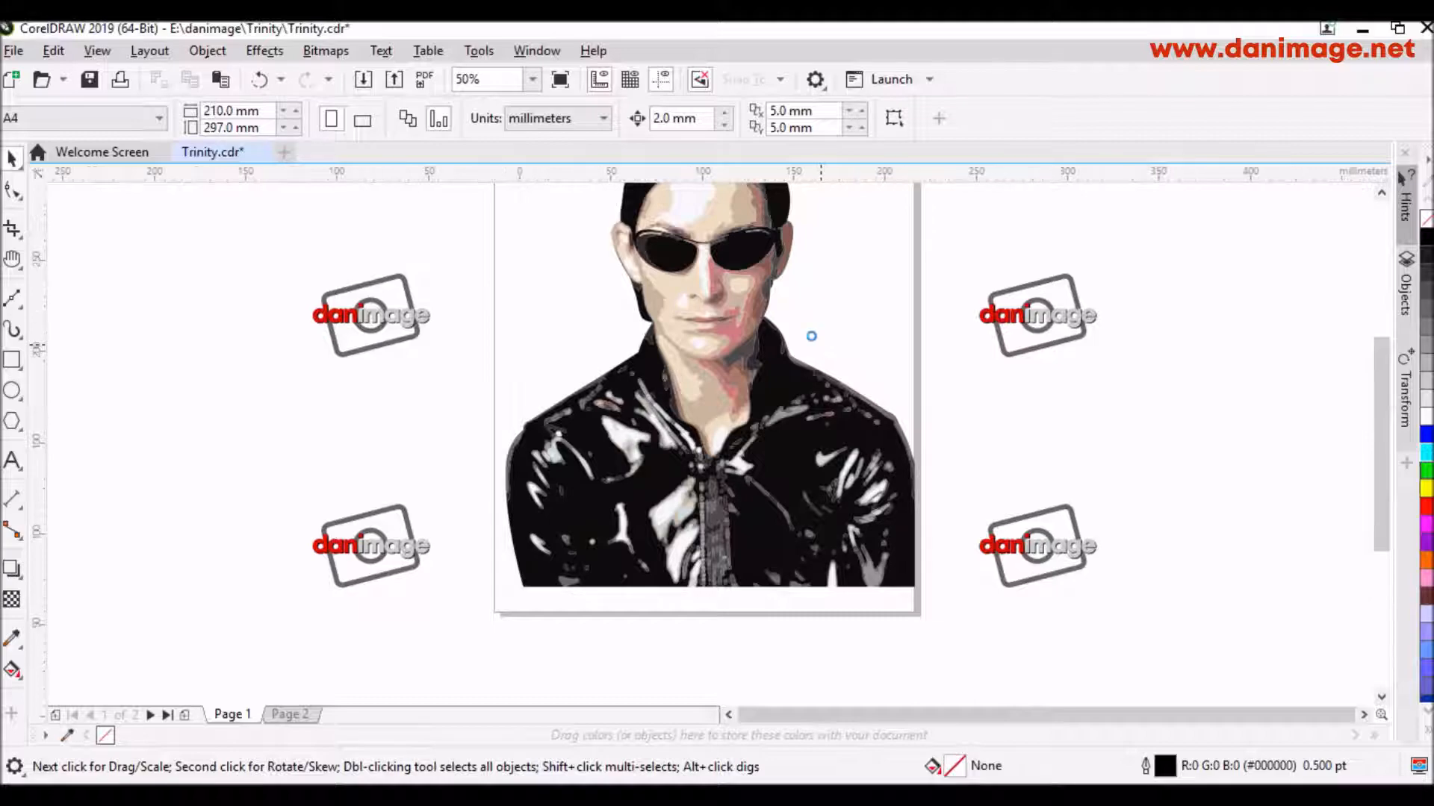
key("h")
left_click_drag(800, 376, 776, 361)
key("space")
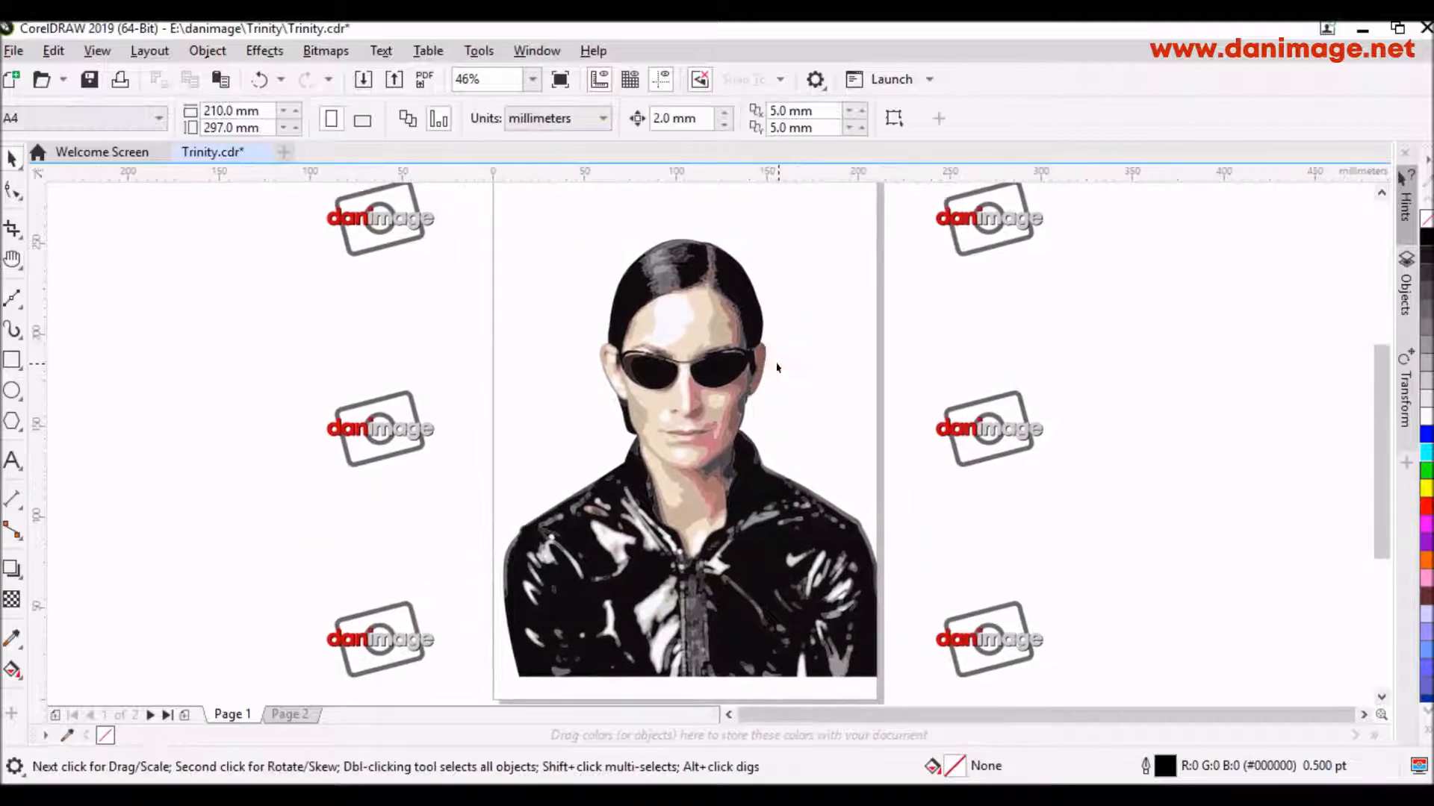
left_click(779, 540)
left_click(1025, 570)
double_click(12, 360)
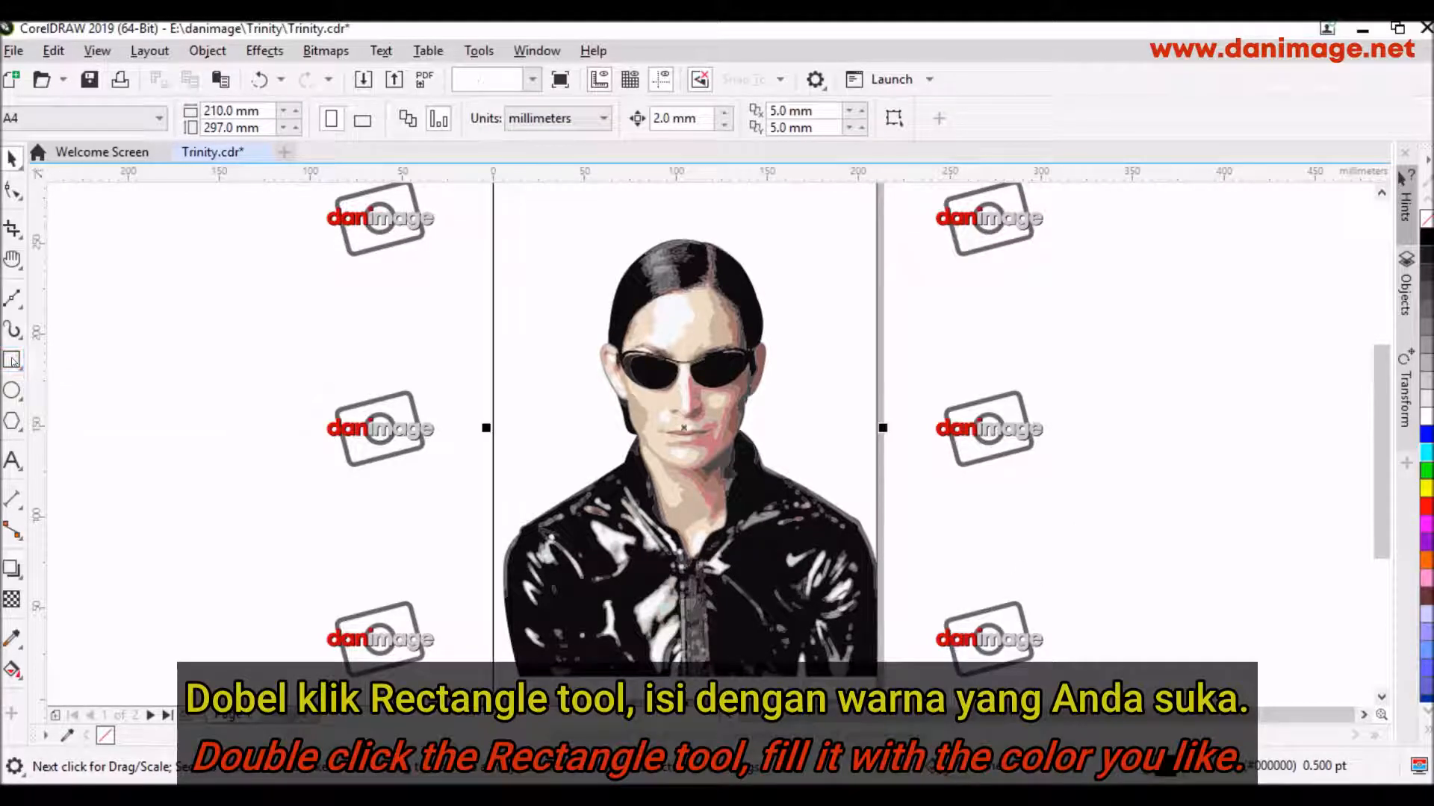
- Try medium gray, 20% Black and green (#00FF00) as fills for the background rectangle
left_click(1427, 337)
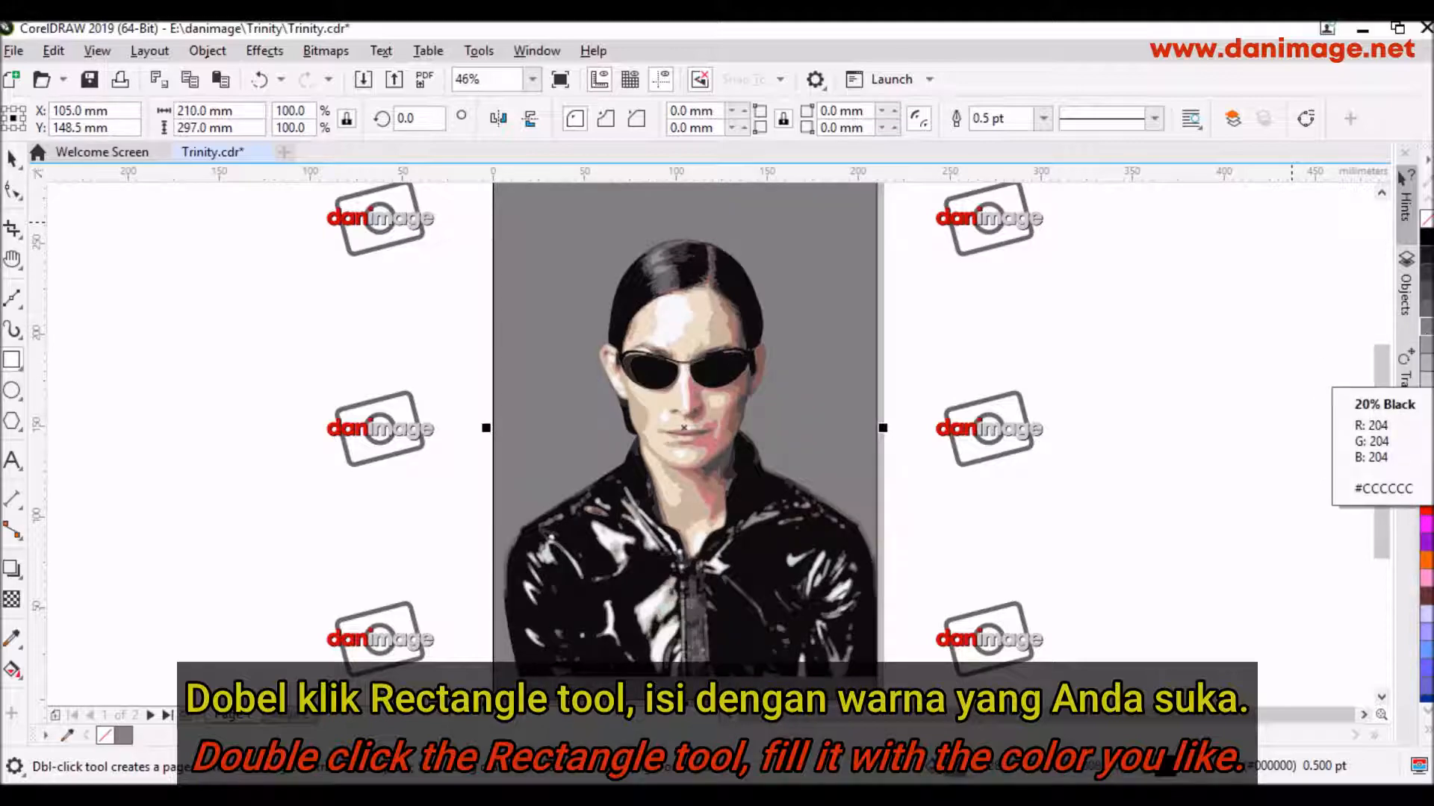
left_click(1428, 378)
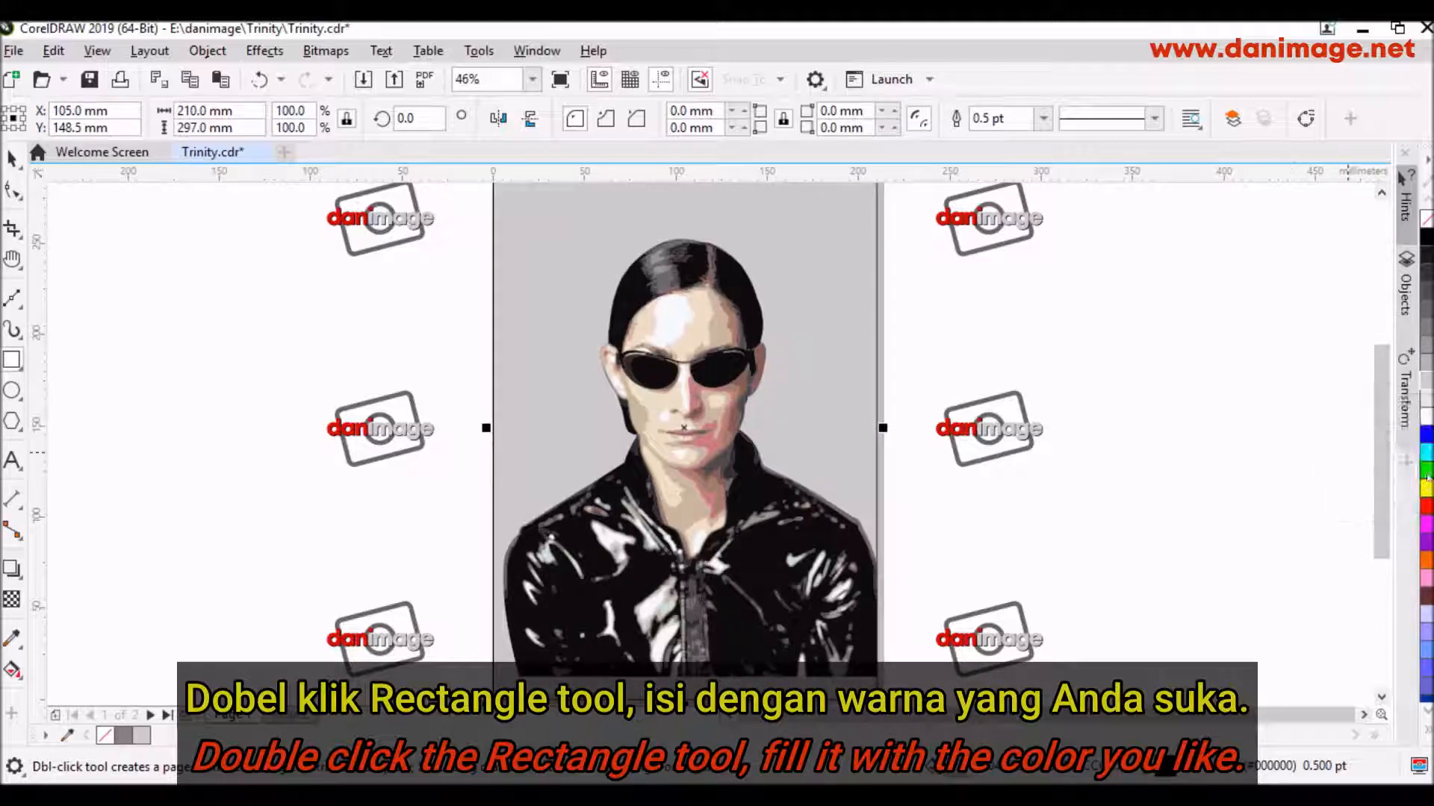
left_click(1427, 473)
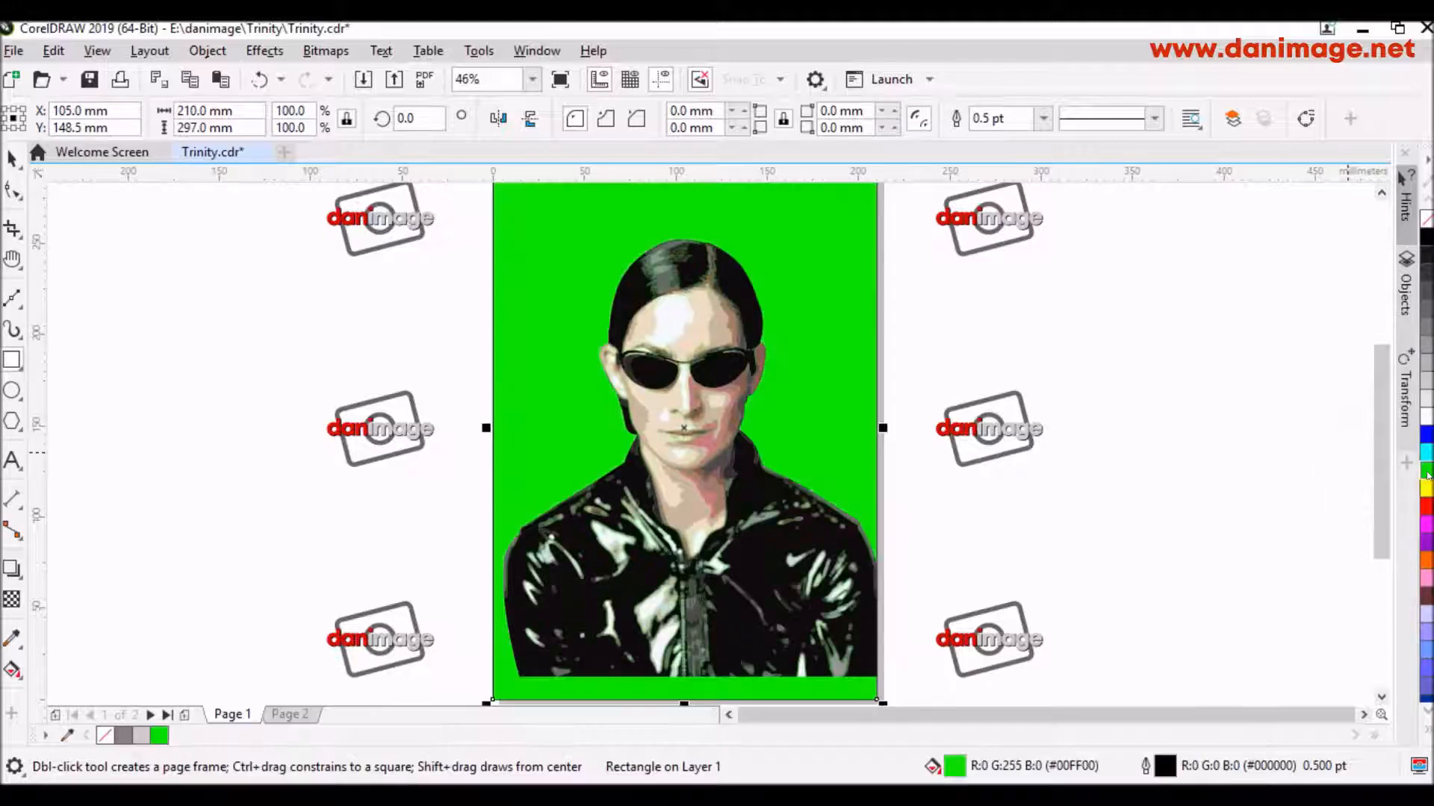
- Fill the background rectangle with dark gray, deselect it and check the finished portrait up close
left_click(1428, 293)
key("space")
left_click(432, 364)
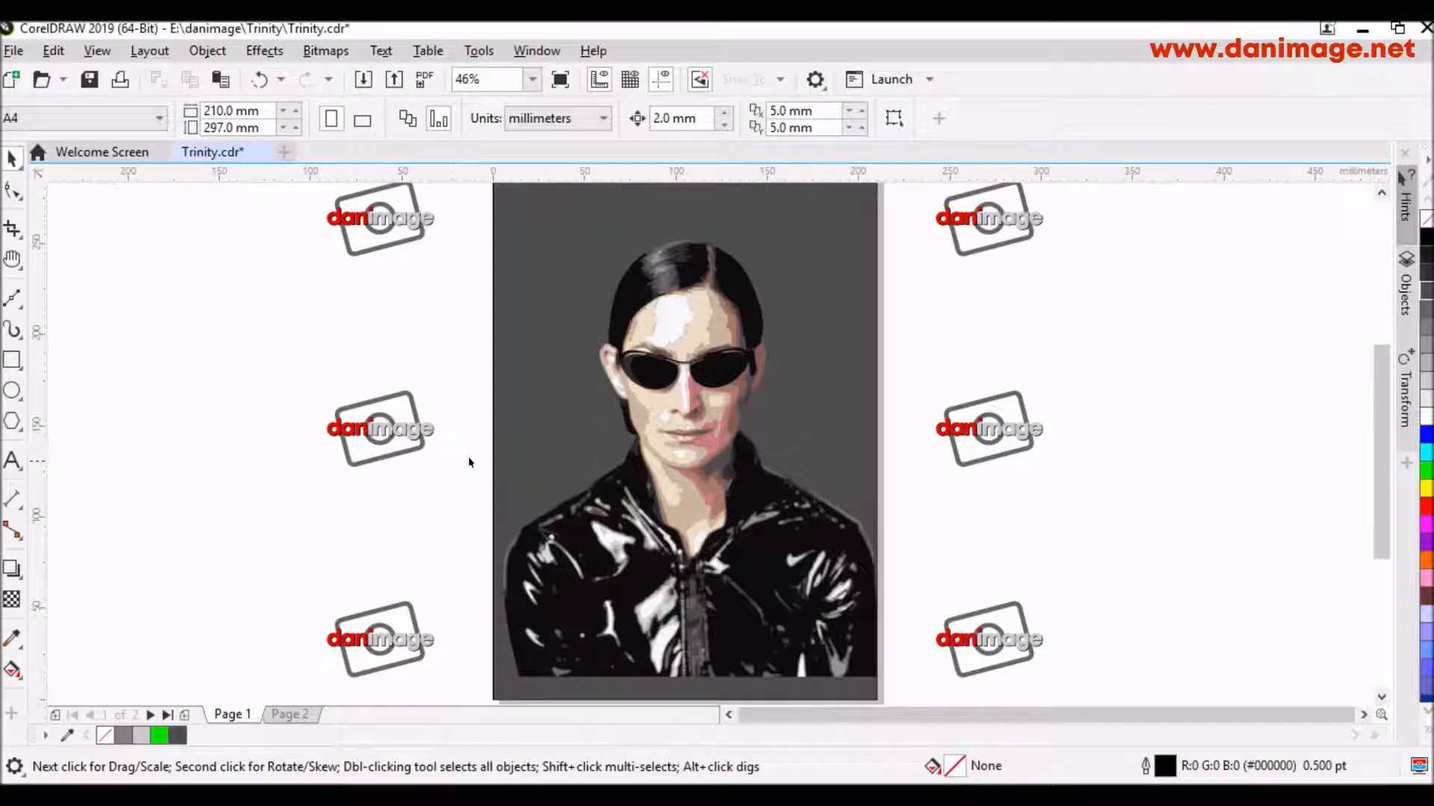
scroll(688, 346, "up", 5)
scroll(688, 346, "down", 3)
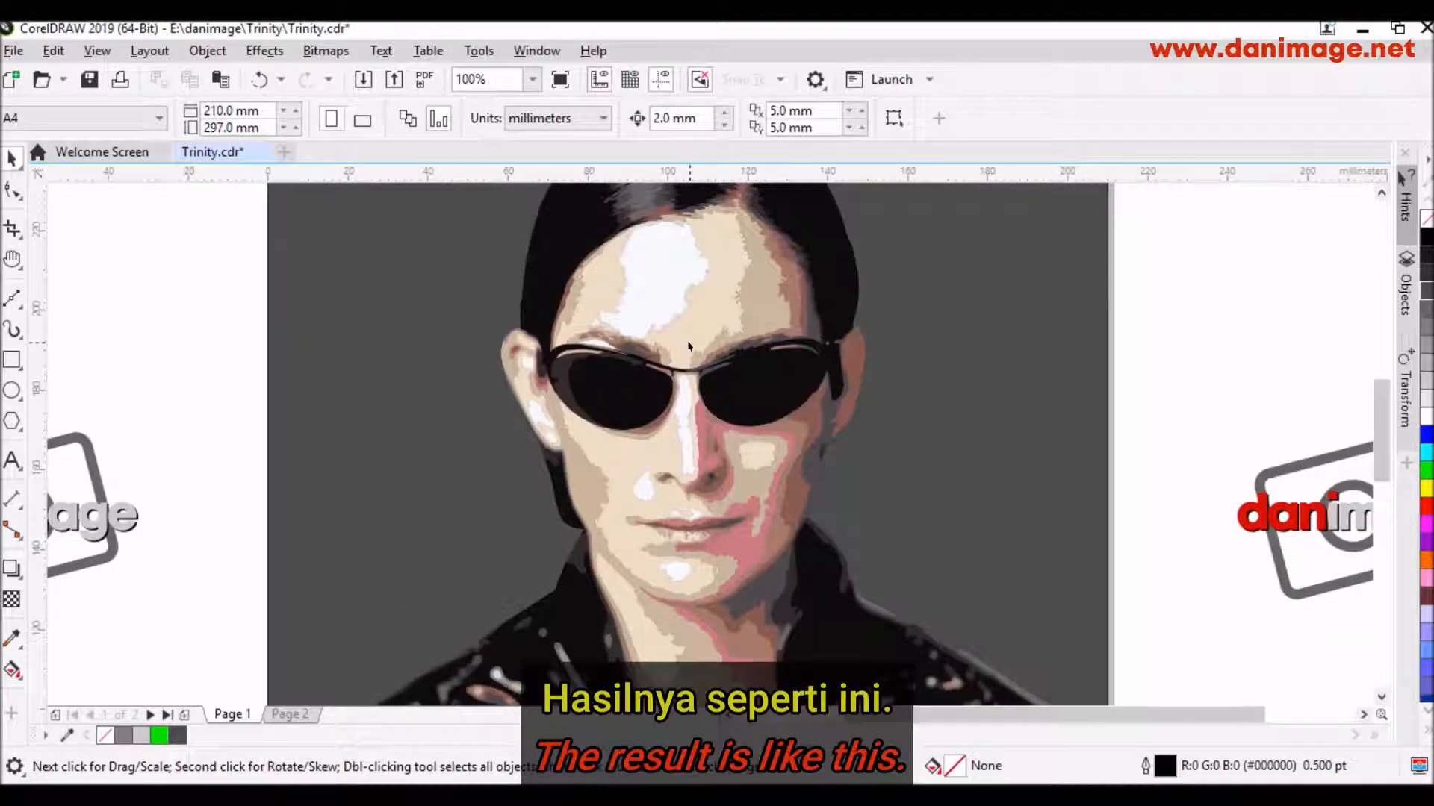
- Inspect the finished vector portrait up close from the hair down to the jacket, ending with the whole page in view
key("h")
left_click_drag(737, 265, 741, 408)
scroll(741, 408, "up", 1)
scroll(741, 408, "down", 1)
left_click_drag(718, 480, 748, 172)
left_click_drag(747, 396, 737, 225)
left_click_drag(750, 475, 769, 607)
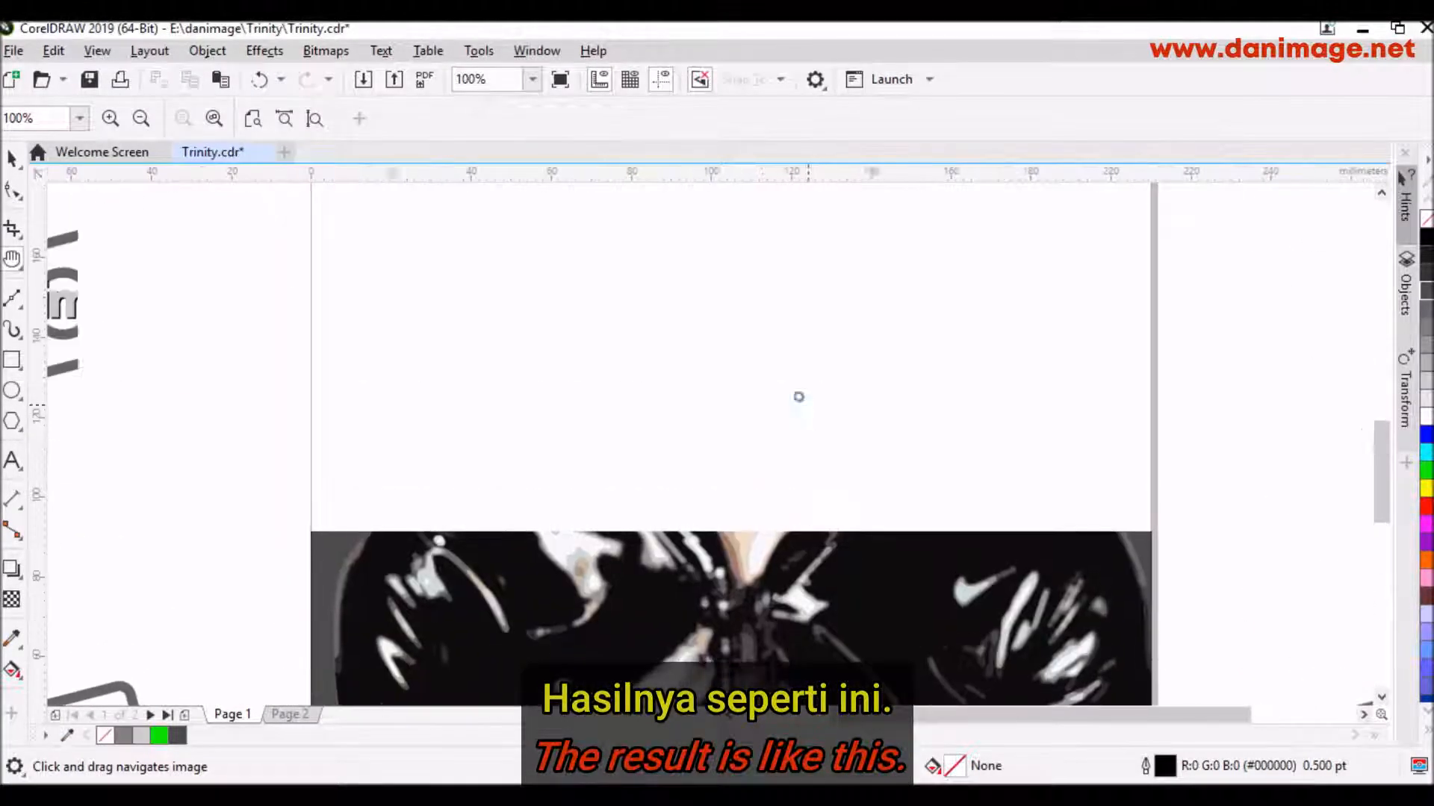
left_click_drag(797, 297, 784, 496)
scroll(728, 262, "up", 3)
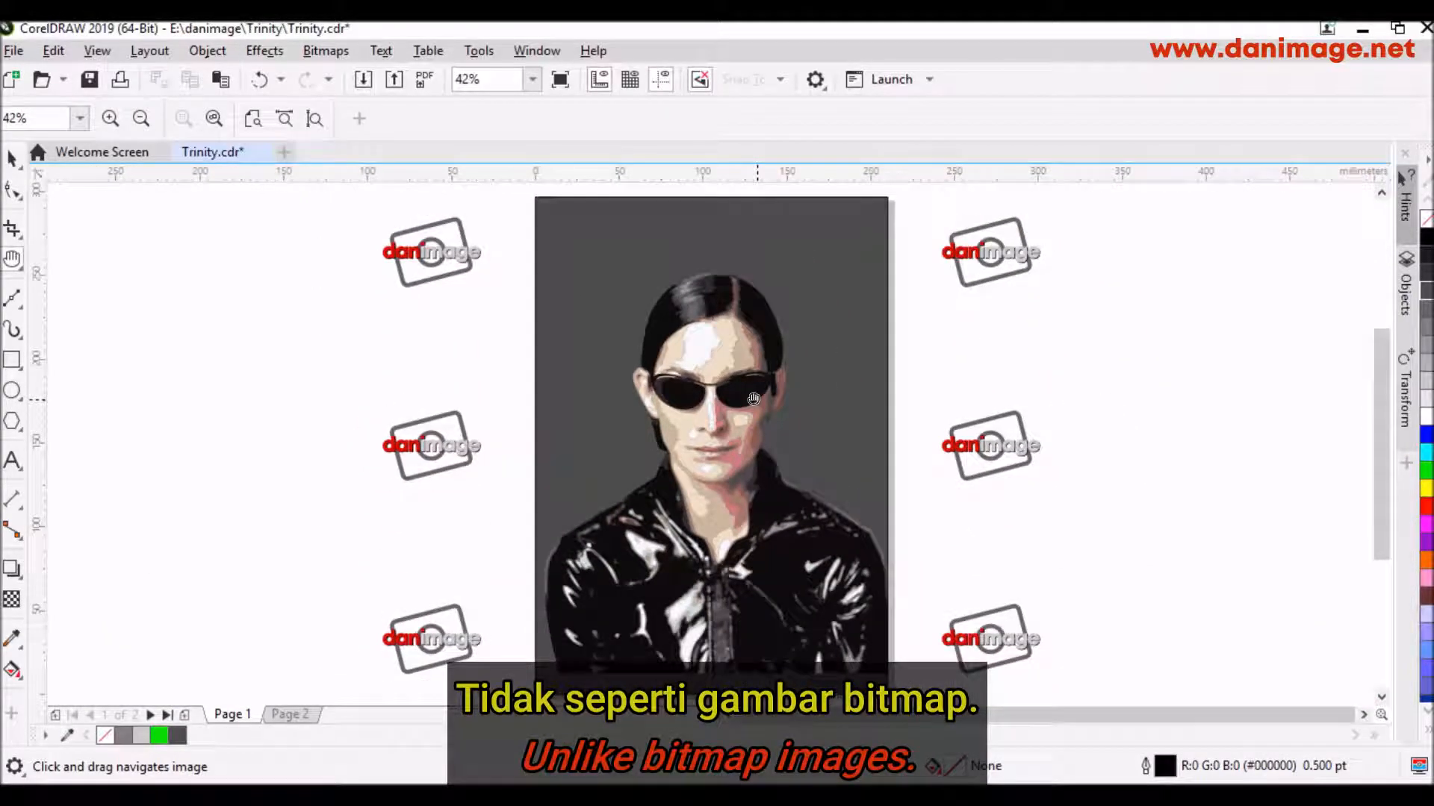
key("space")
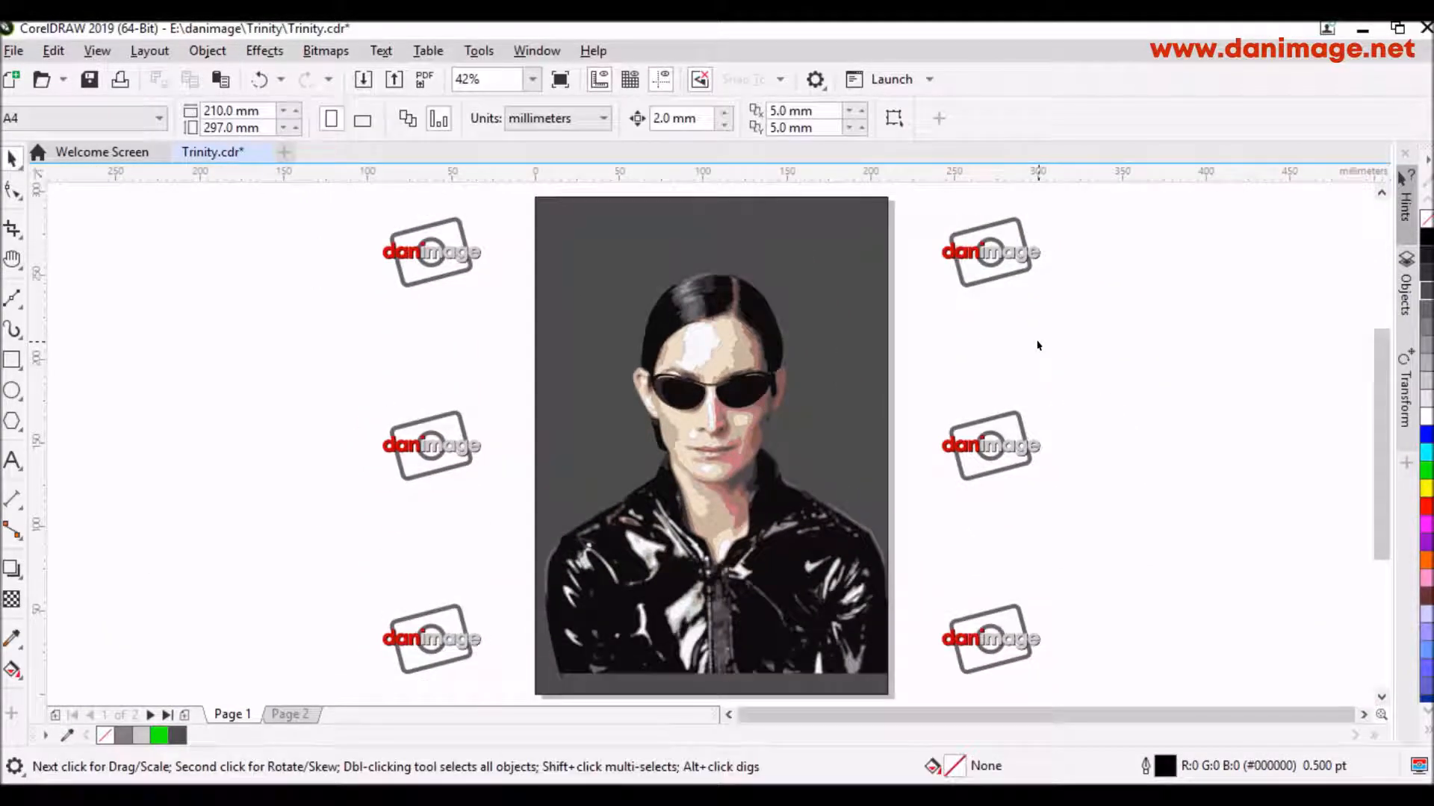